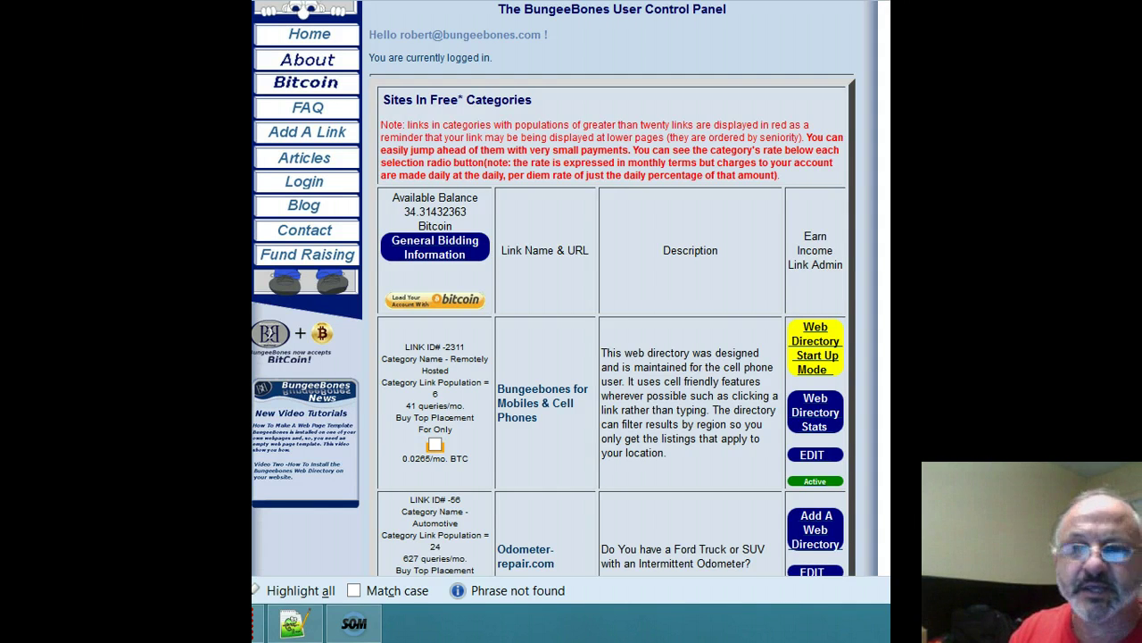
# - Open the page for loading the advertising account with Bitcoin from the list of sites in free categories
pyautogui.scroll(-3, 554, 290)
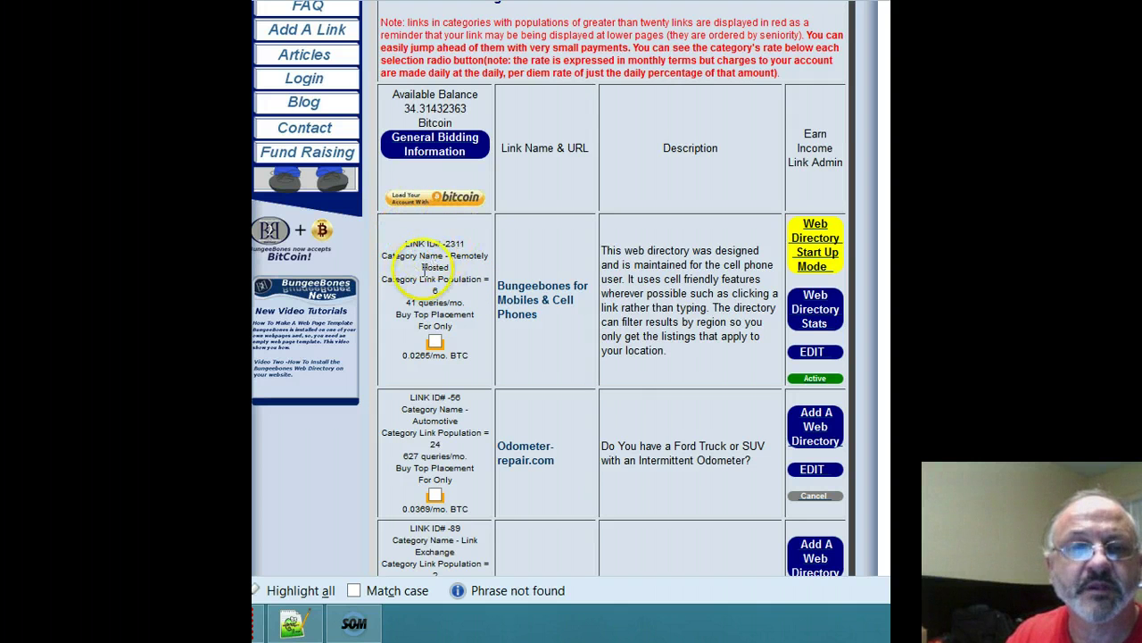
pyautogui.click(406, 200)
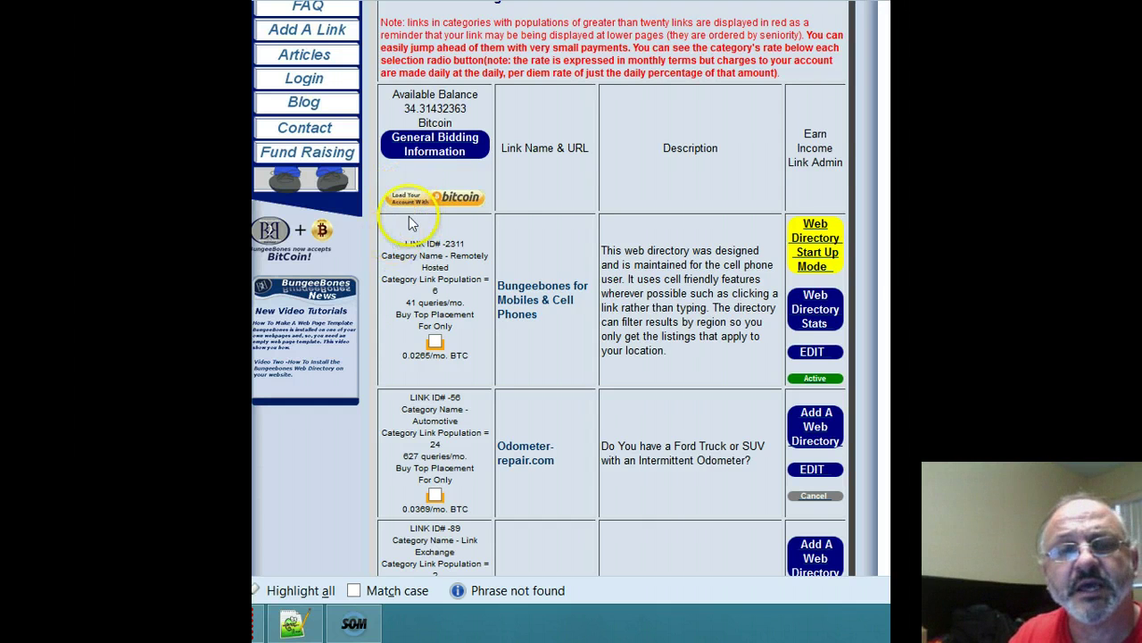
pyautogui.click(411, 198)
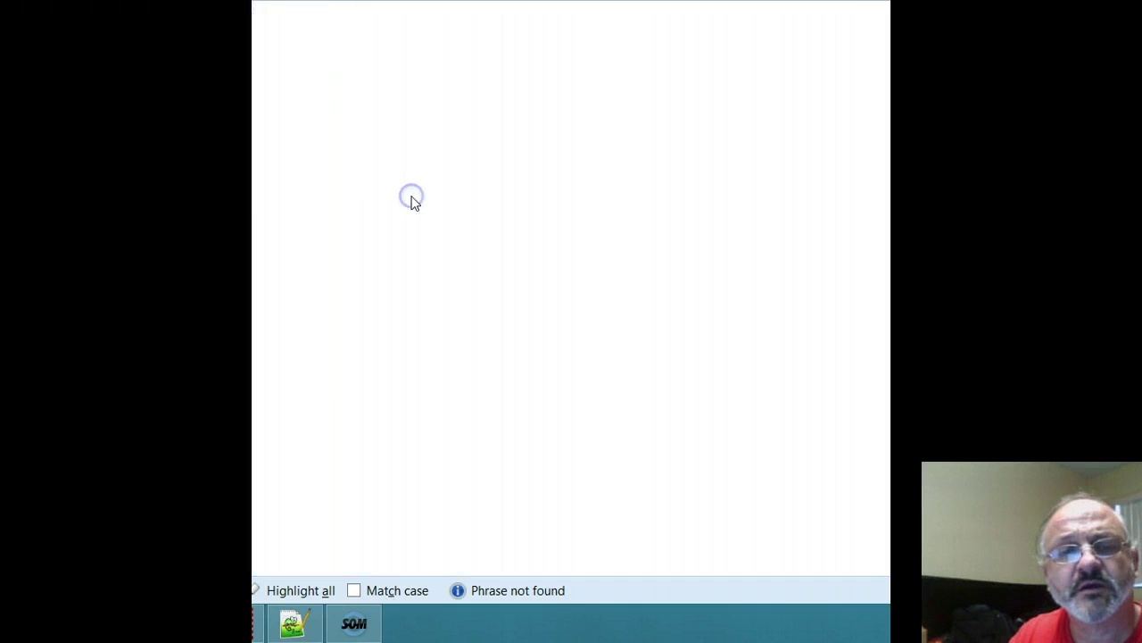
# - Read the account pre-load instructions and highlight the maximum Bitcoin amount that is credited instantly without verification
pyautogui.scroll(-3, 506, 253)
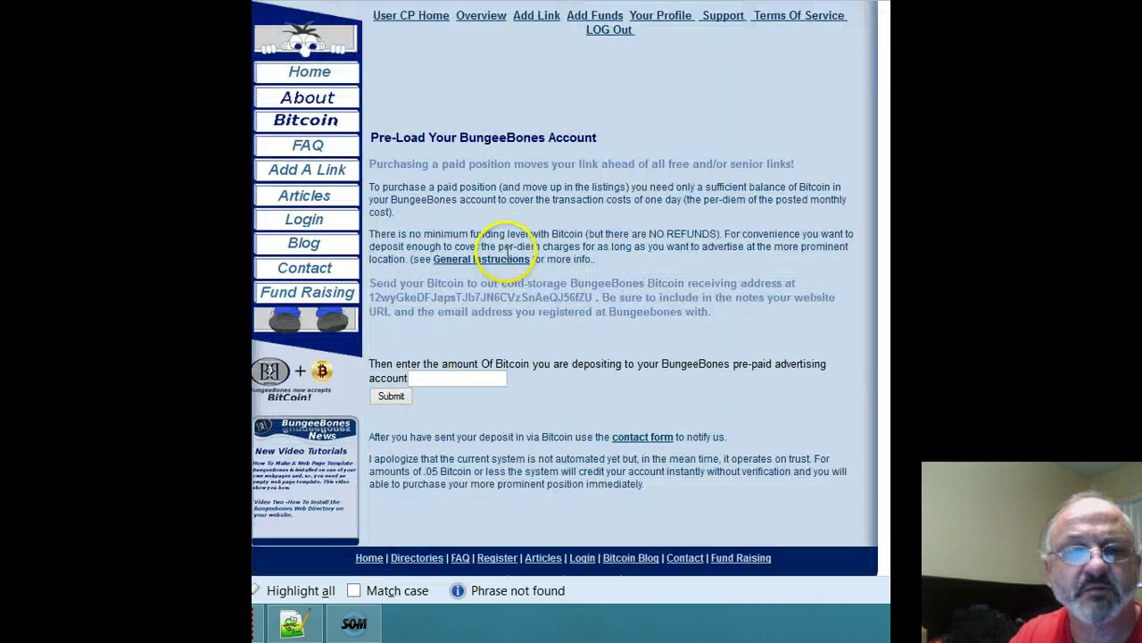
pyautogui.scroll(-1, 506, 252)
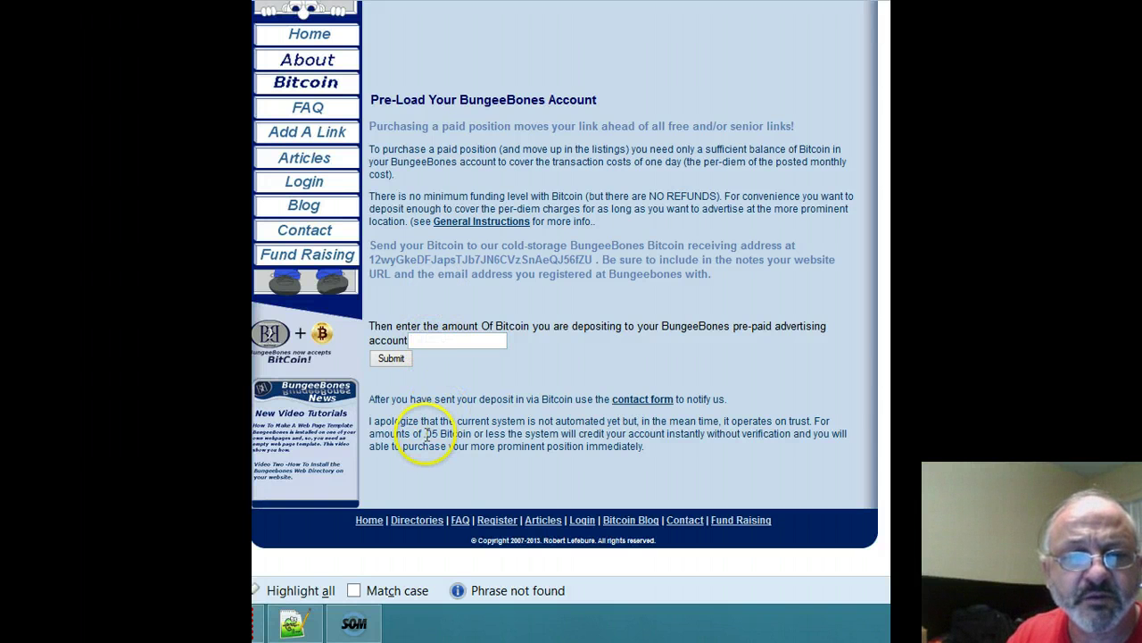
pyautogui.doubleClick(429, 433)
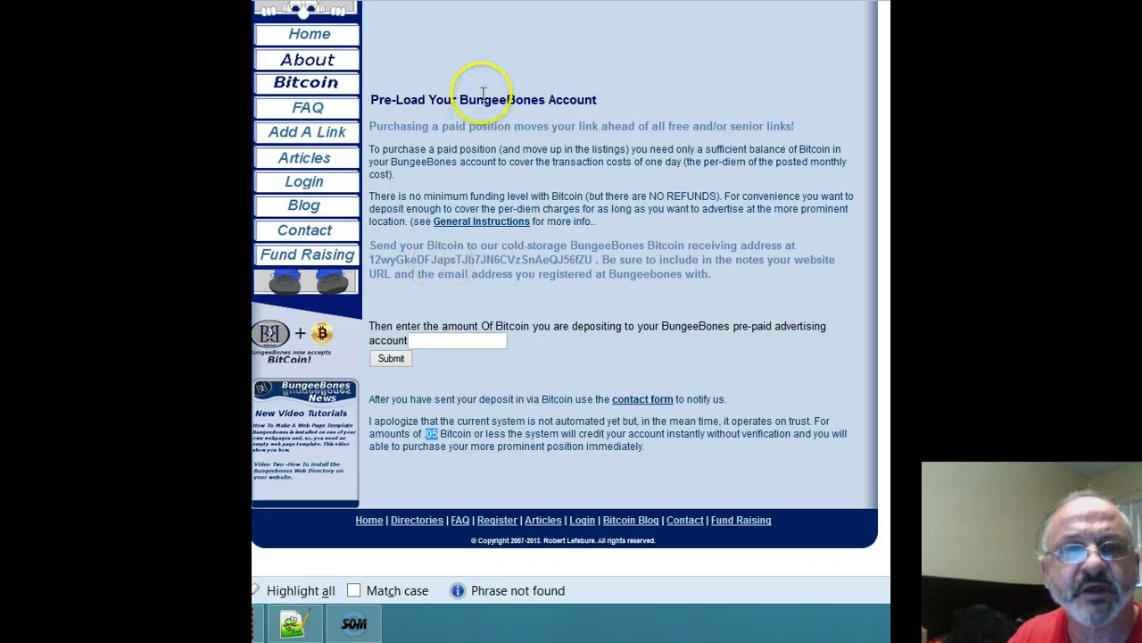
# - Return to the User CP Home page from the account pre-load page
pyautogui.scroll(1, 523, 113)
pyautogui.scroll(3, 523, 112)
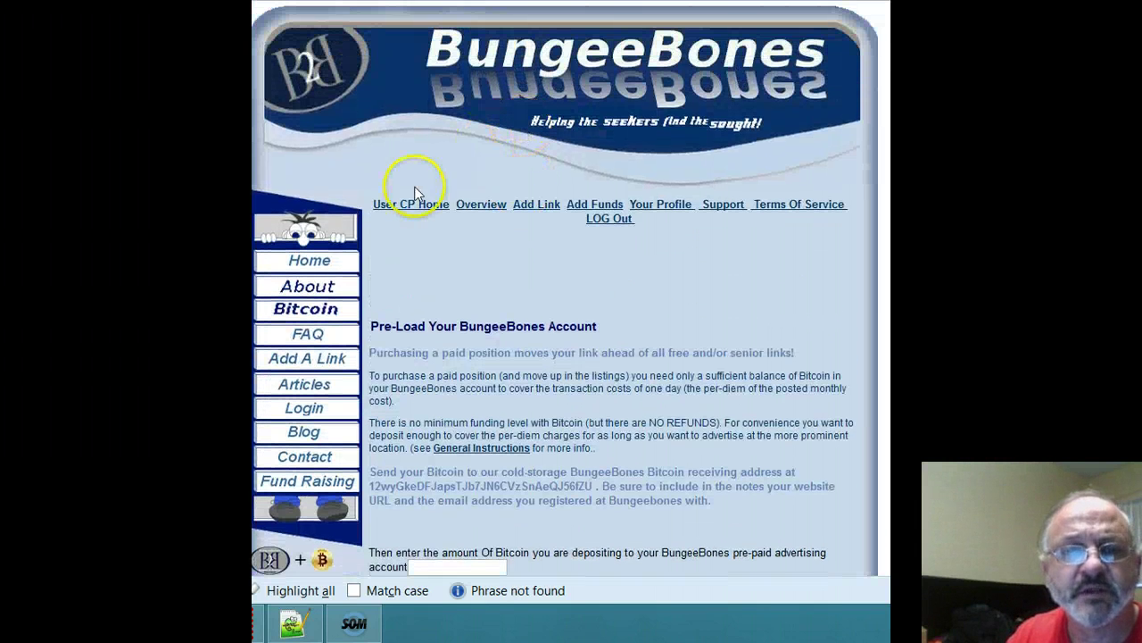
pyautogui.click(407, 210)
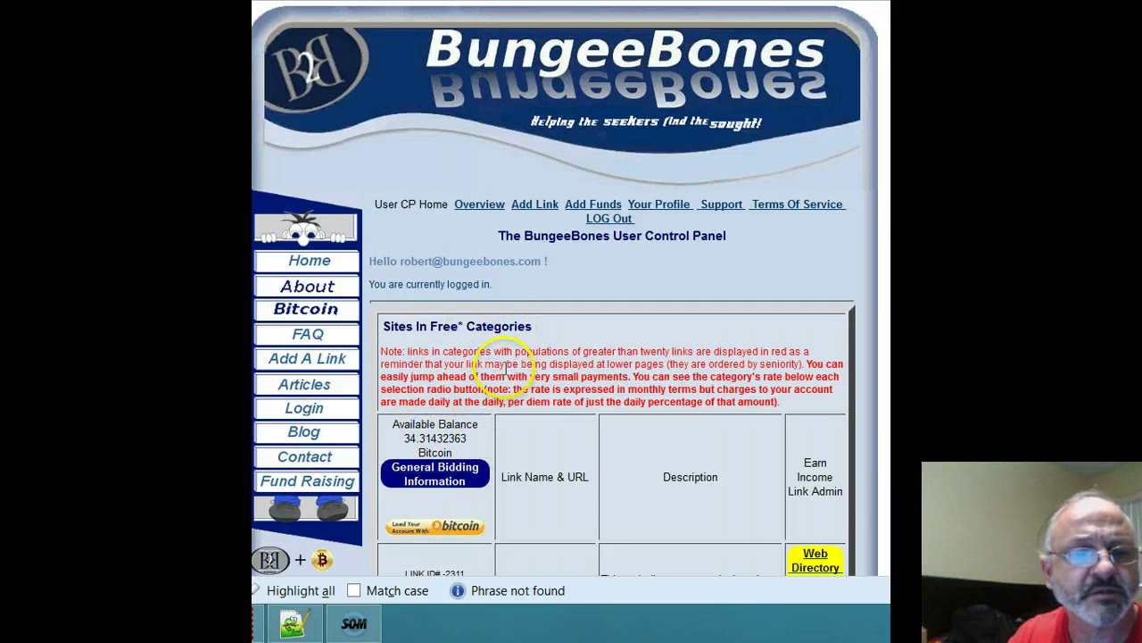
# - Look through the listed sites in free categories, examining their categories, link populations and top-placement prices
pyautogui.scroll(-3, 510, 366)
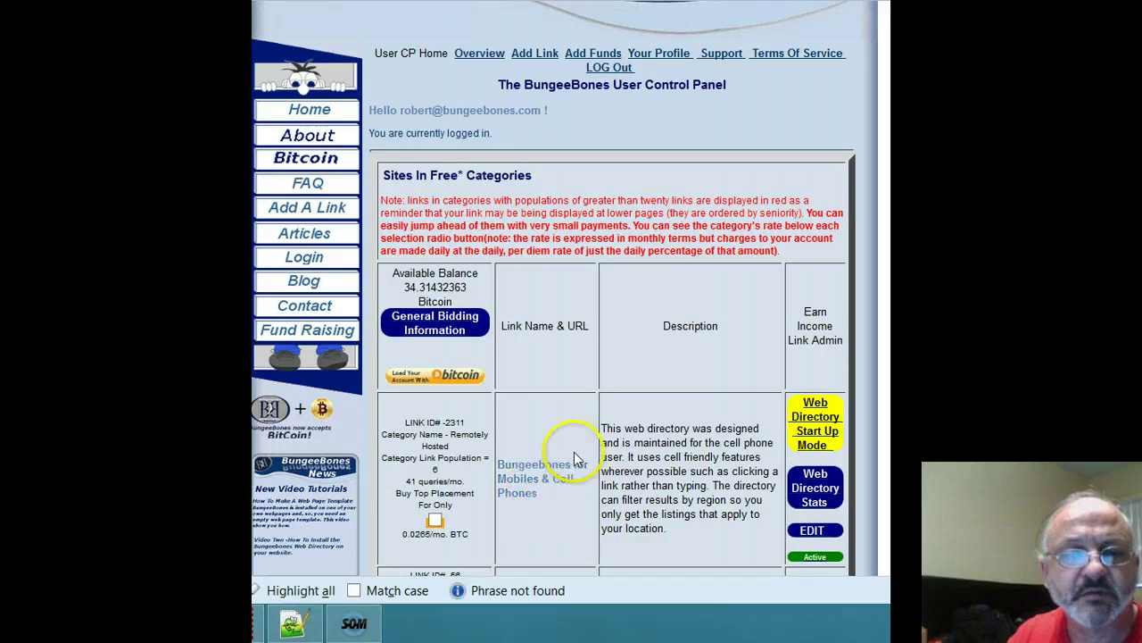
pyautogui.scroll(-3, 578, 428)
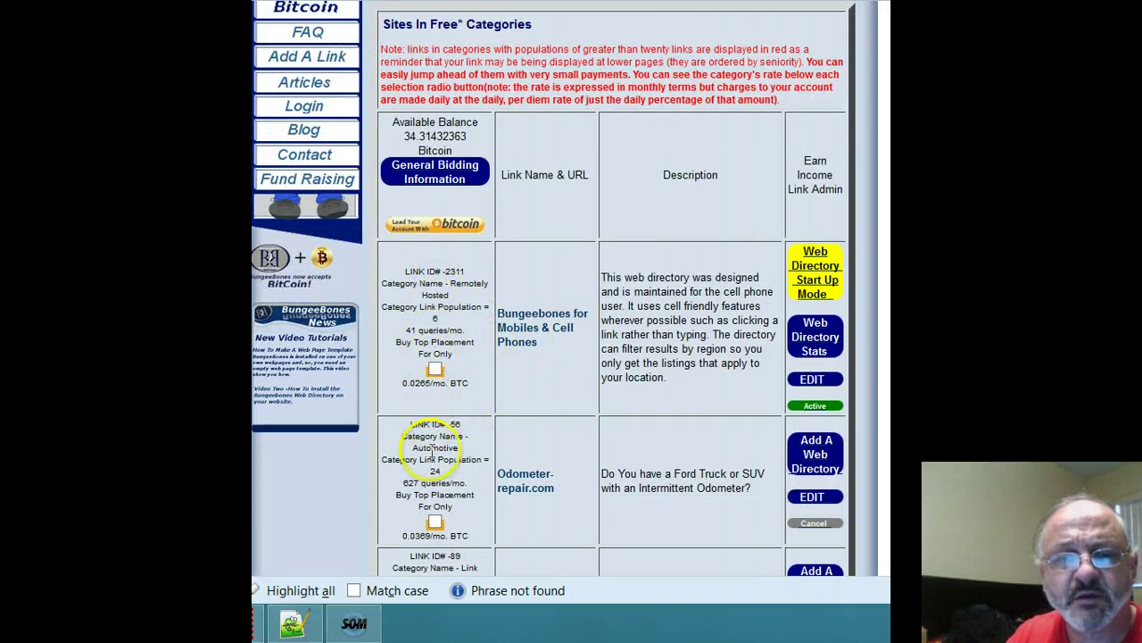
pyautogui.scroll(-20, 513, 419)
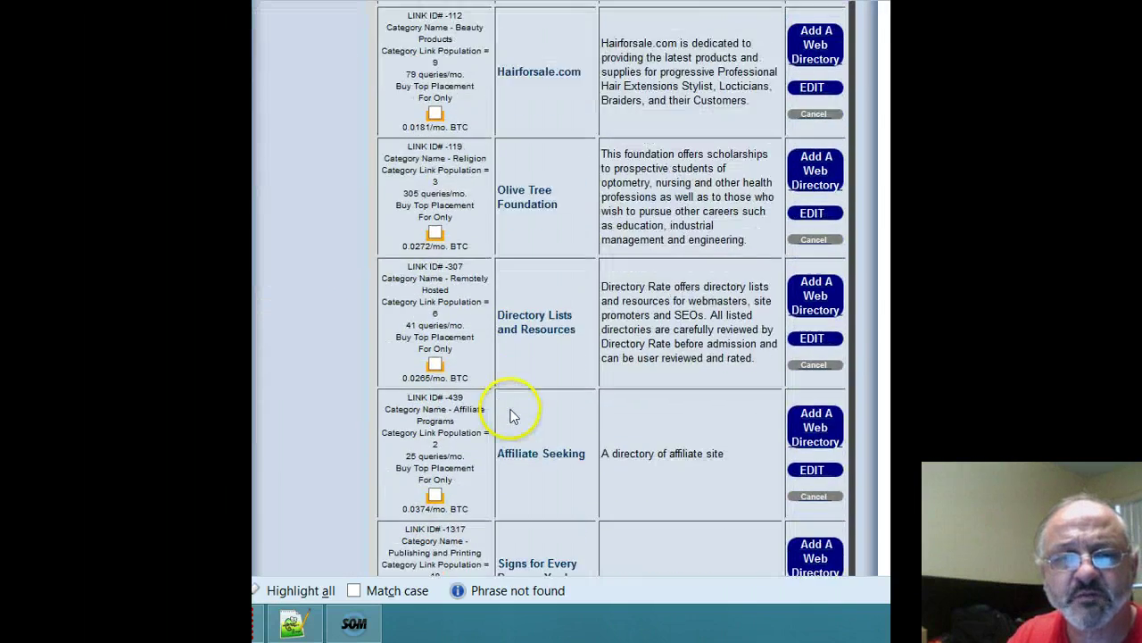
pyautogui.scroll(-4, 512, 415)
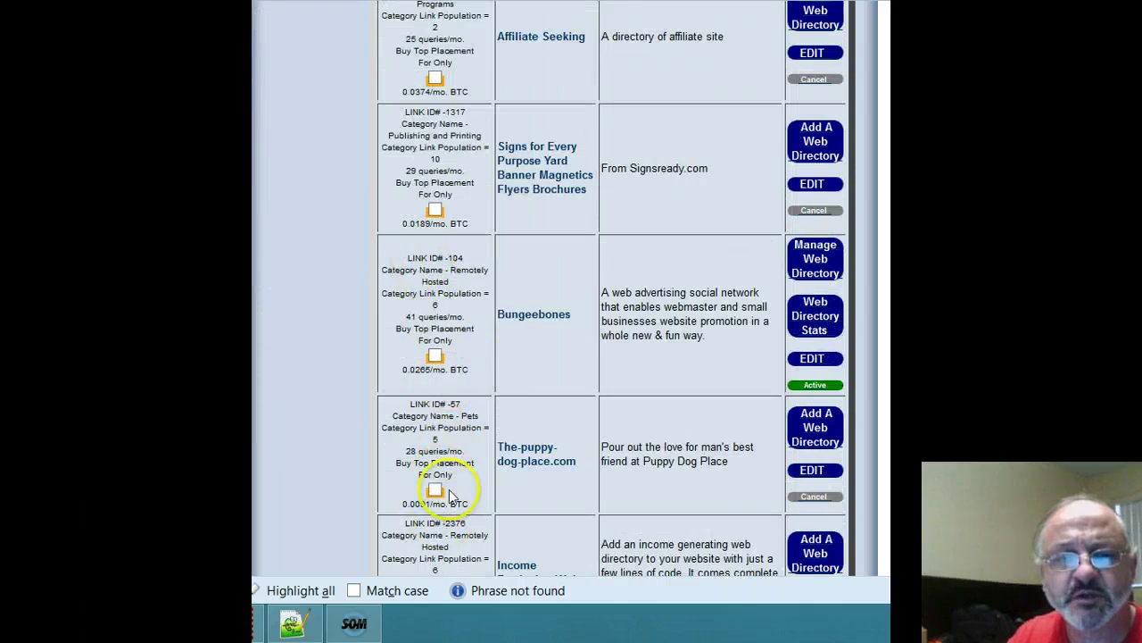
pyautogui.scroll(-18, 505, 343)
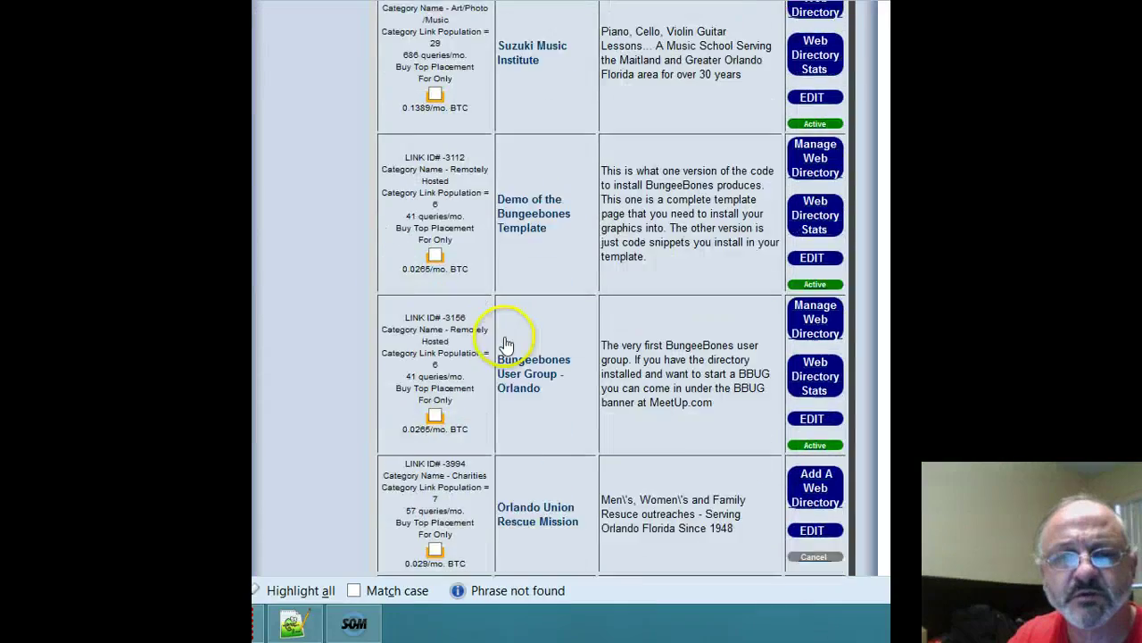
pyautogui.scroll(-20, 503, 344)
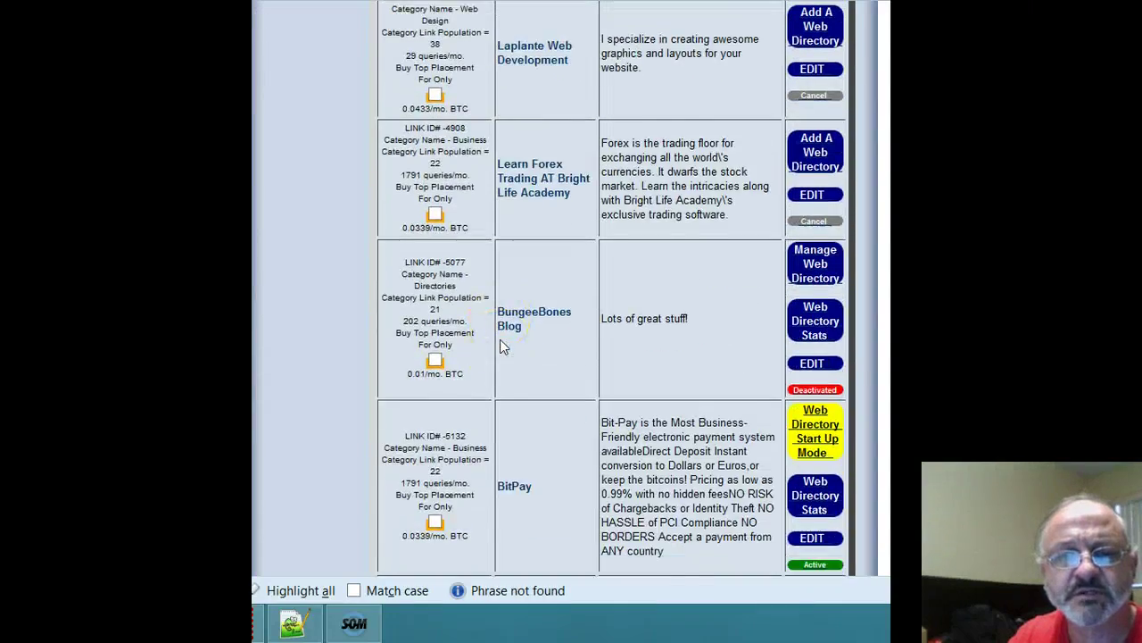
pyautogui.scroll(-4, 500, 346)
pyautogui.scroll(20, 500, 345)
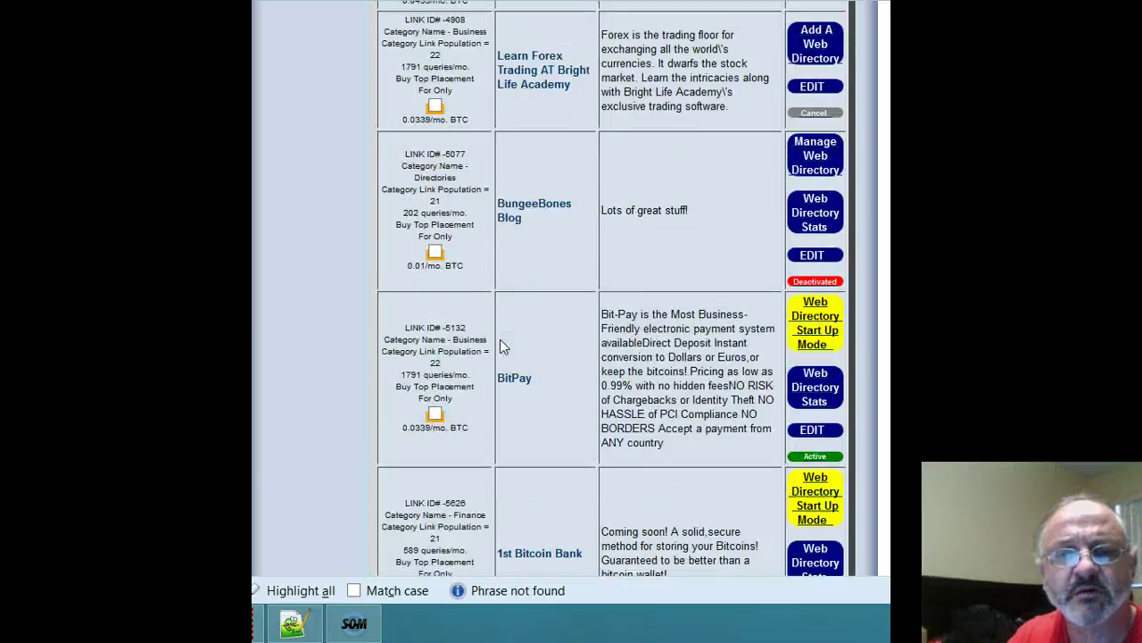
pyautogui.scroll(20, 501, 345)
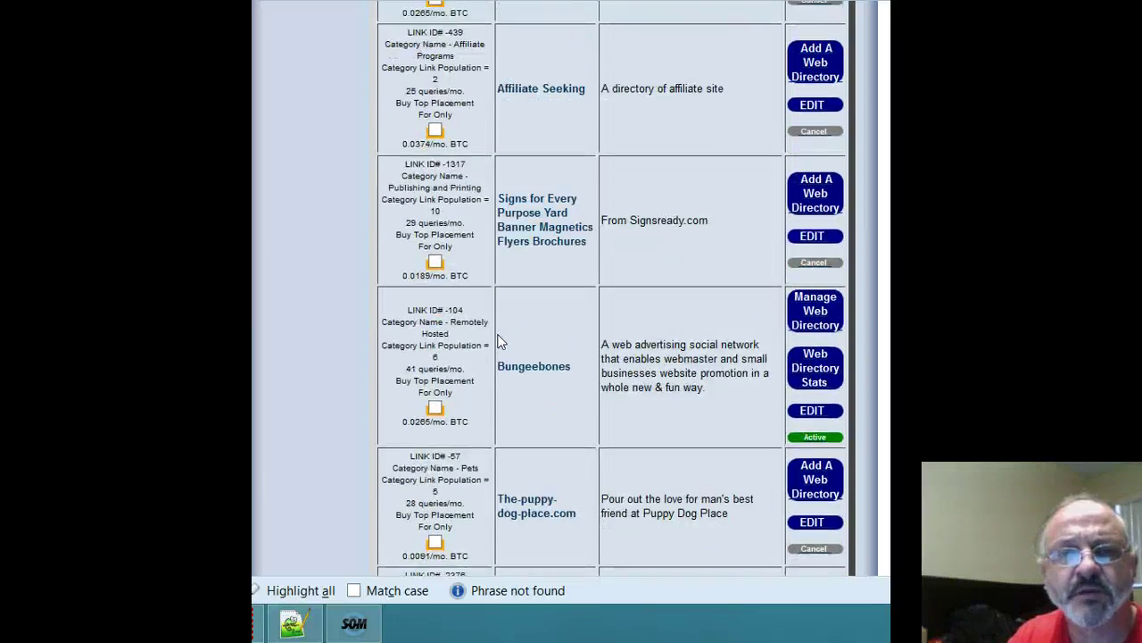
pyautogui.scroll(20, 501, 342)
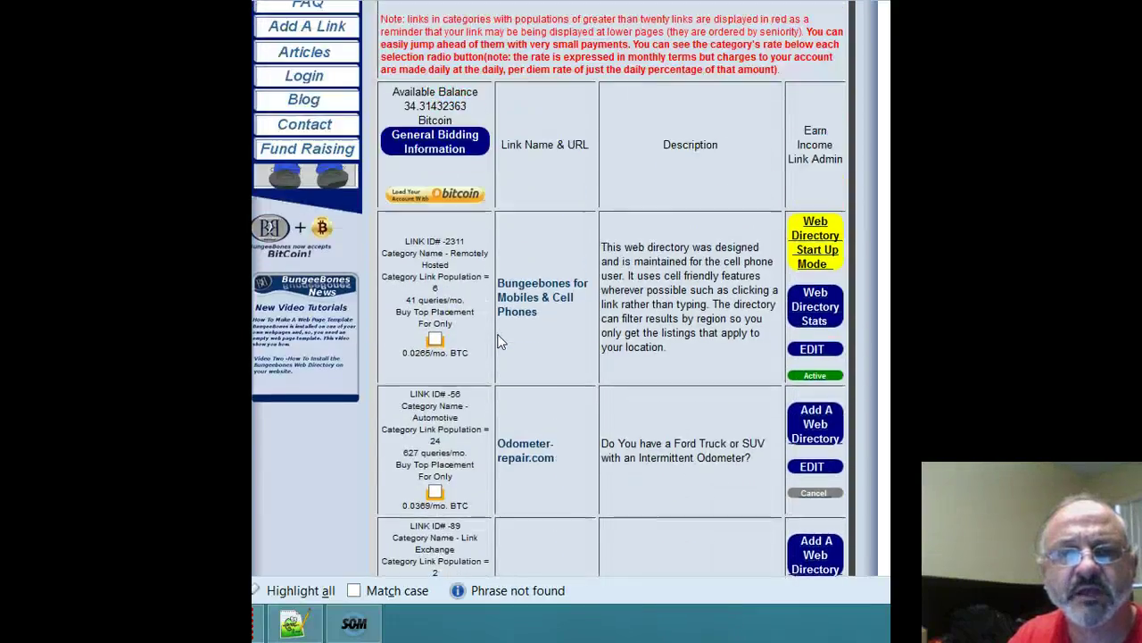
# - Highlight the category name, monthly queries and top-placement offer of the Bungeebones for Mobiles & Cell Phones link in turn
pyautogui.scroll(-3, 500, 342)
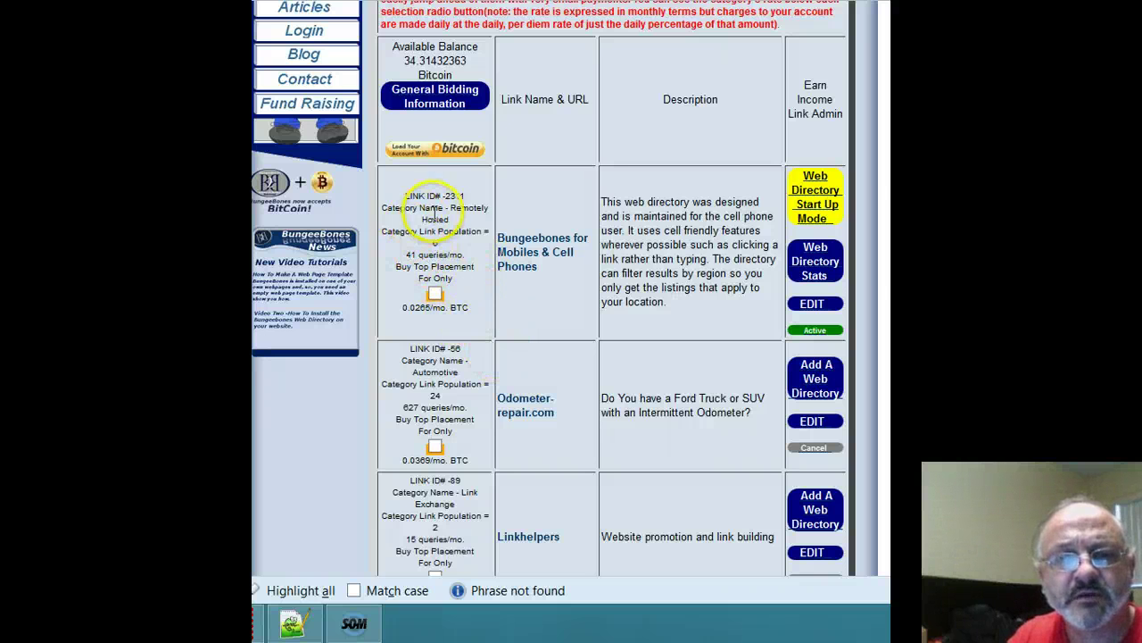
pyautogui.moveTo(451, 207); pyautogui.dragTo(478, 223)
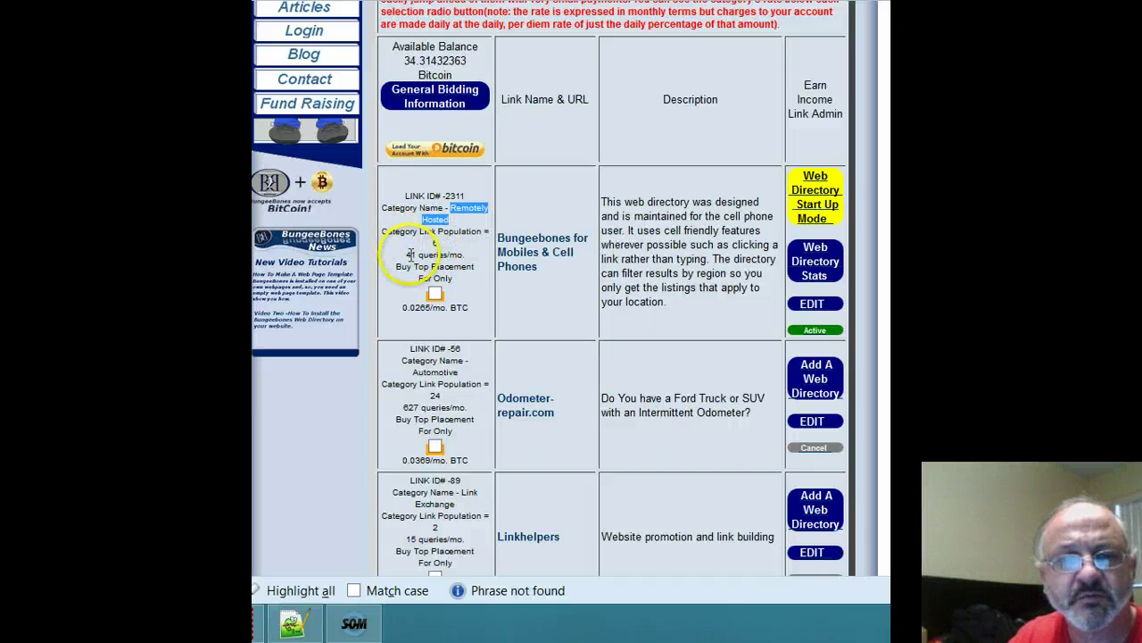
pyautogui.click(407, 254)
pyautogui.moveTo(416, 255); pyautogui.dragTo(448, 256)
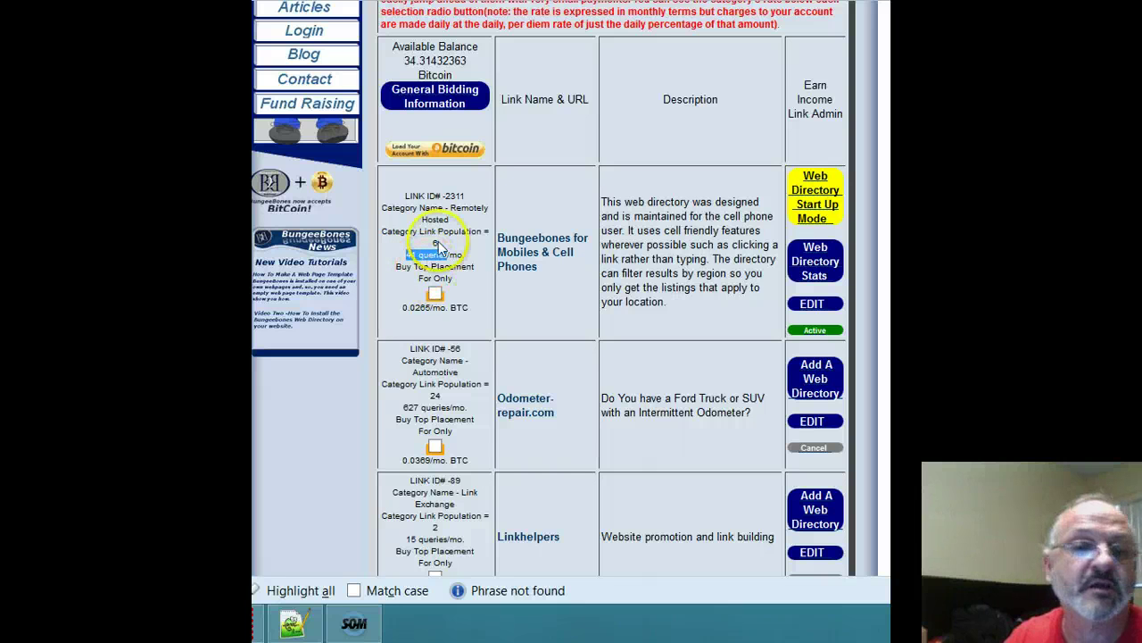
pyautogui.click(418, 254)
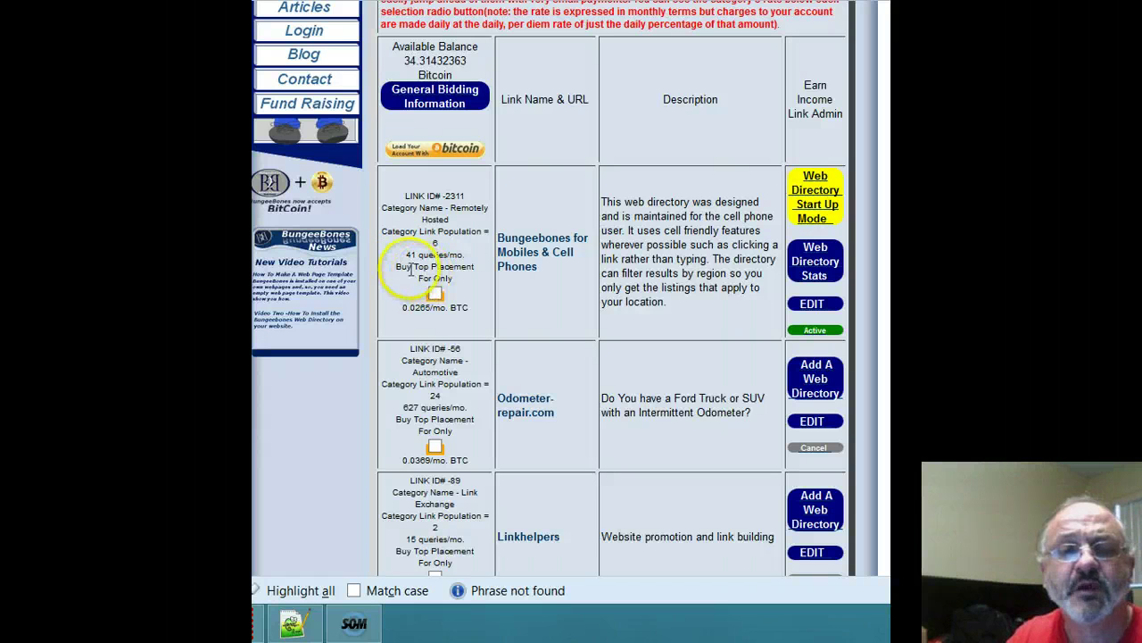
pyautogui.click(411, 258)
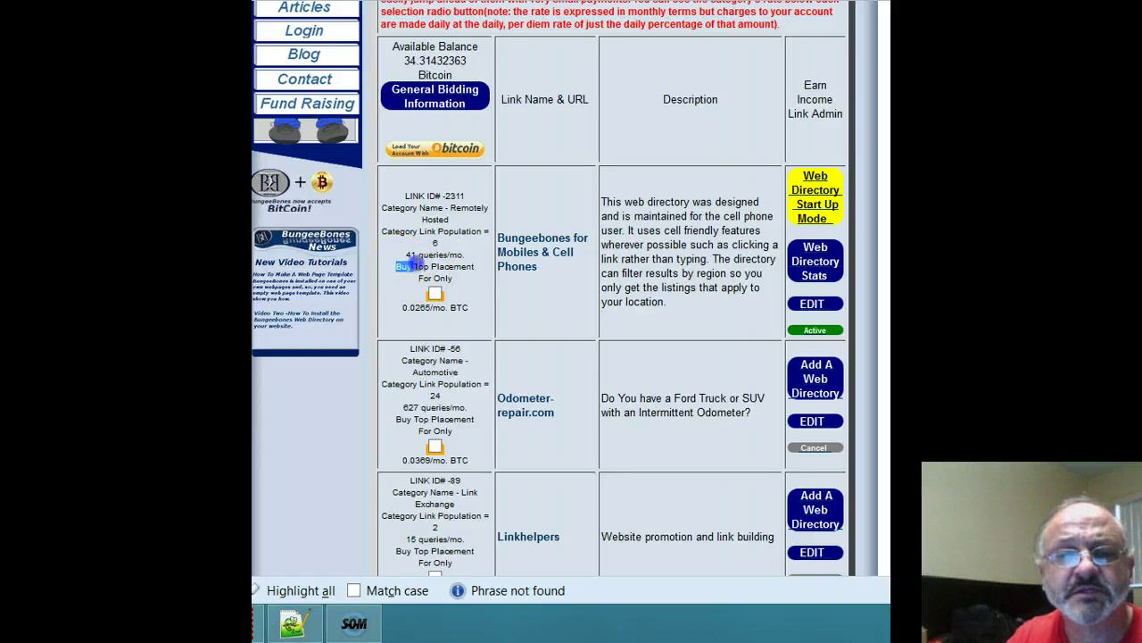
pyautogui.moveTo(413, 265); pyautogui.dragTo(473, 266)
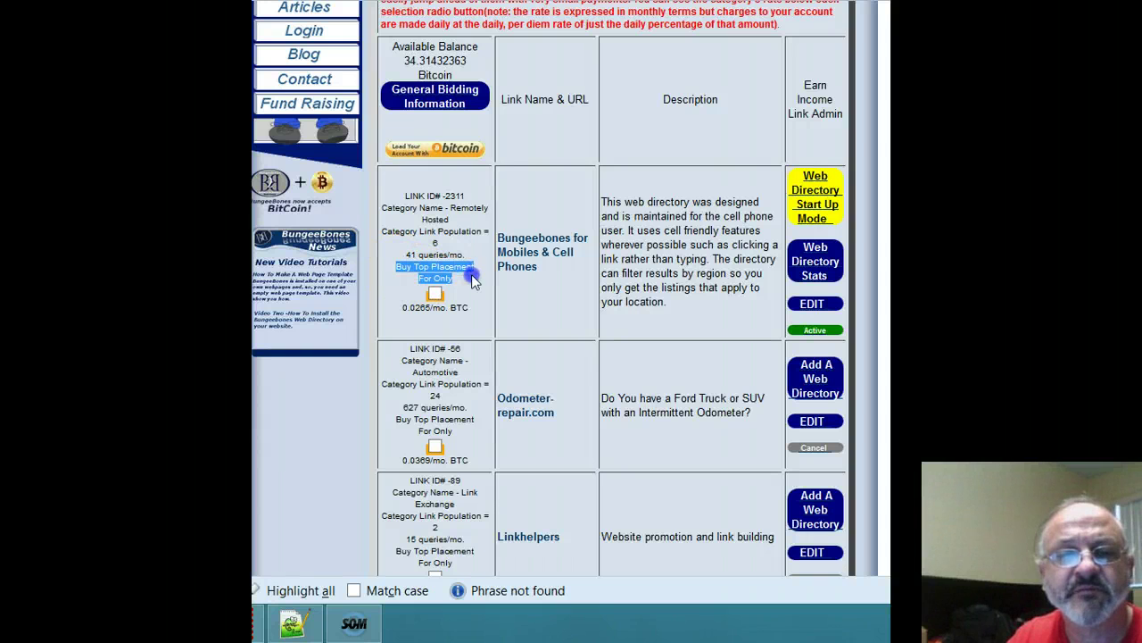
pyautogui.click(470, 276)
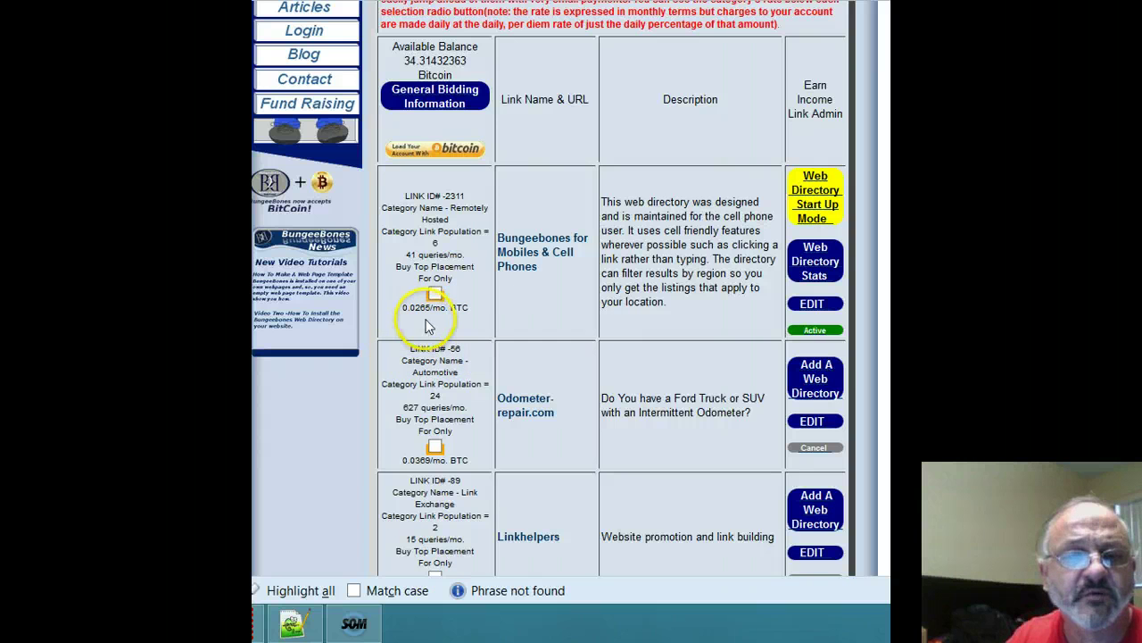
# - Highlight the category name and monthly rate of Odometer-repair.com, and the monthly rate of Linkhelpers for comparison
pyautogui.scroll(-5, 426, 327)
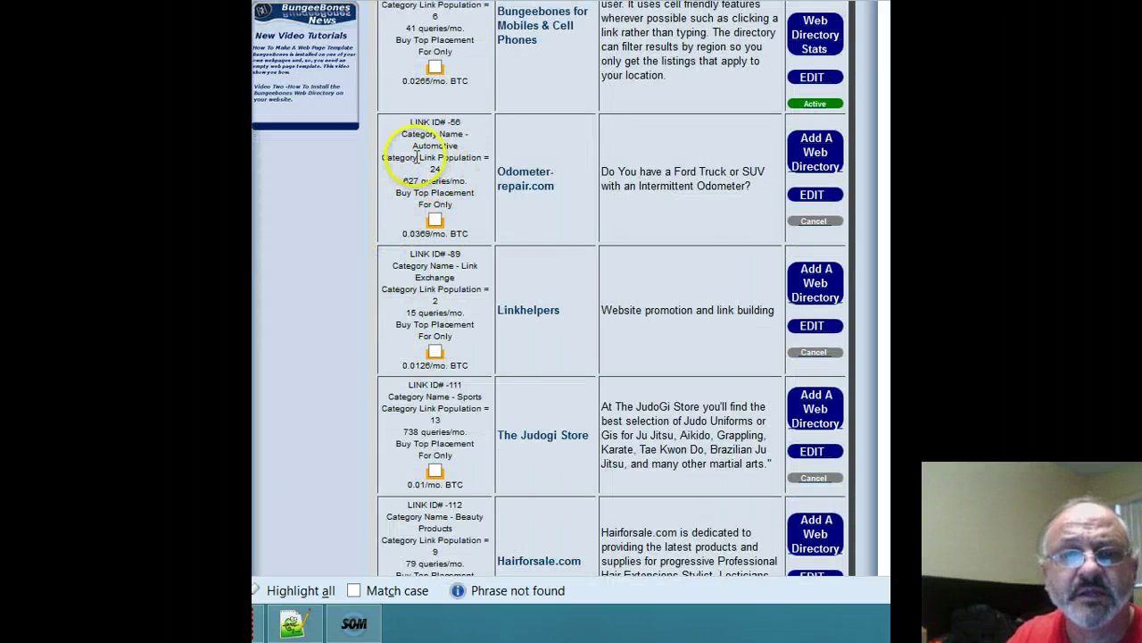
pyautogui.moveTo(412, 146); pyautogui.dragTo(453, 148)
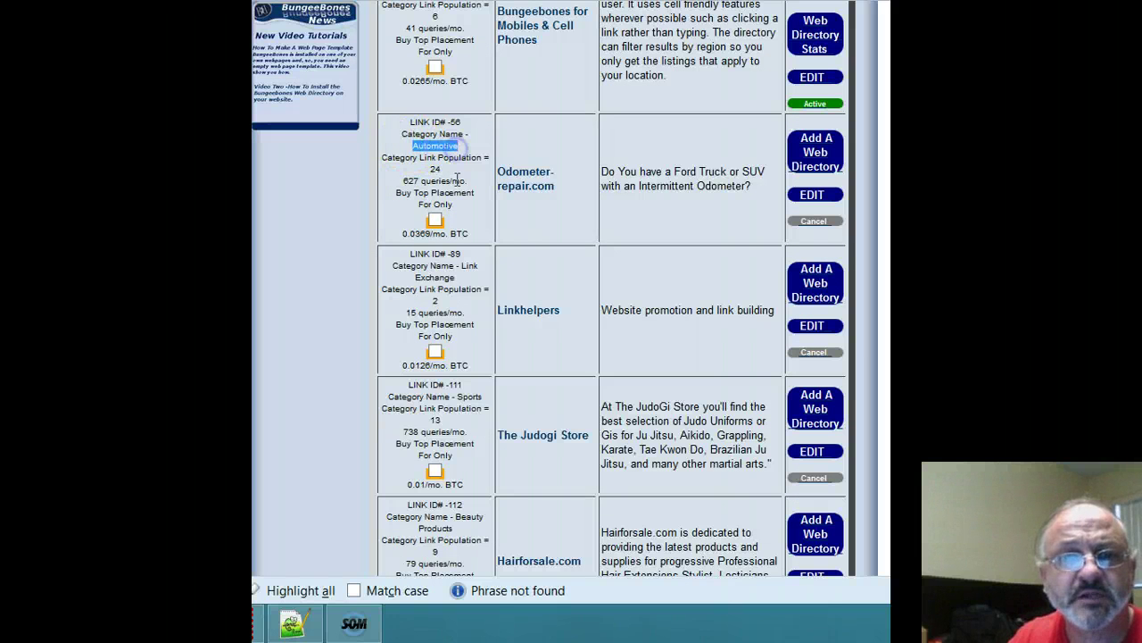
pyautogui.click(419, 233)
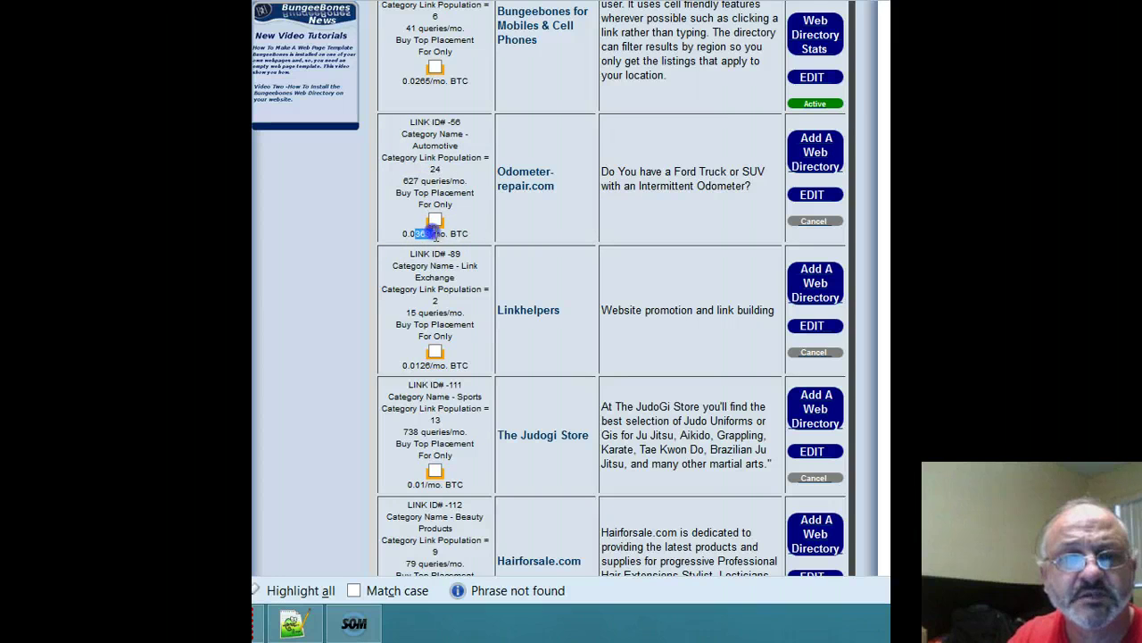
pyautogui.moveTo(431, 234); pyautogui.dragTo(434, 234)
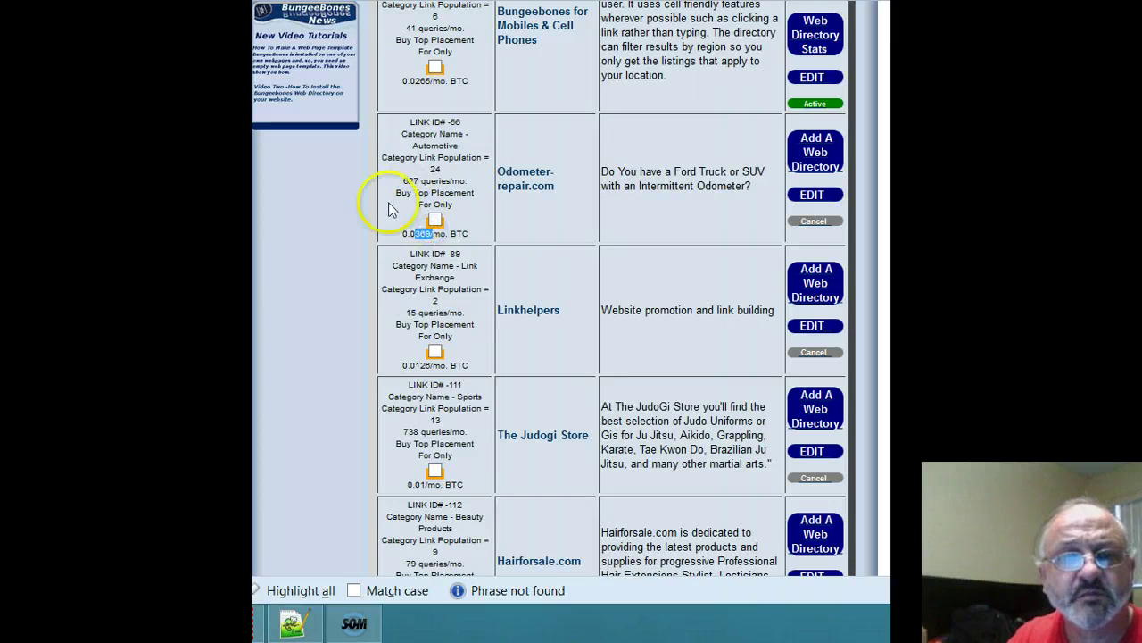
pyautogui.click(410, 365)
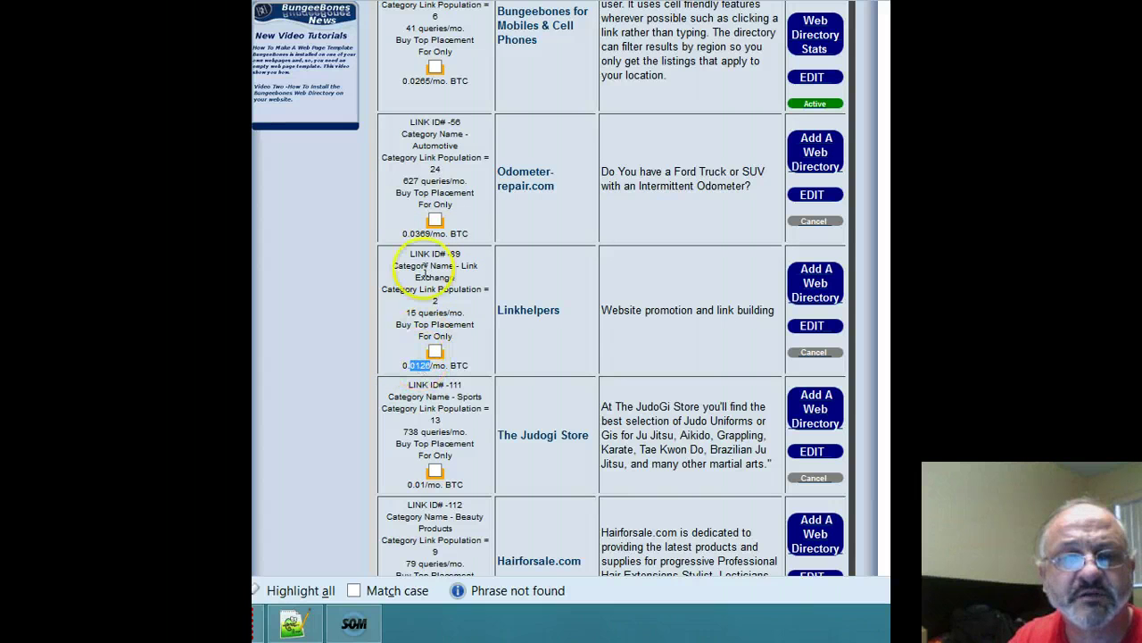
# - Highlight the monthly query figures of the Olive Tree Foundation and The Judogi Store links to compare category traffic
pyautogui.scroll(-3, 380, 357)
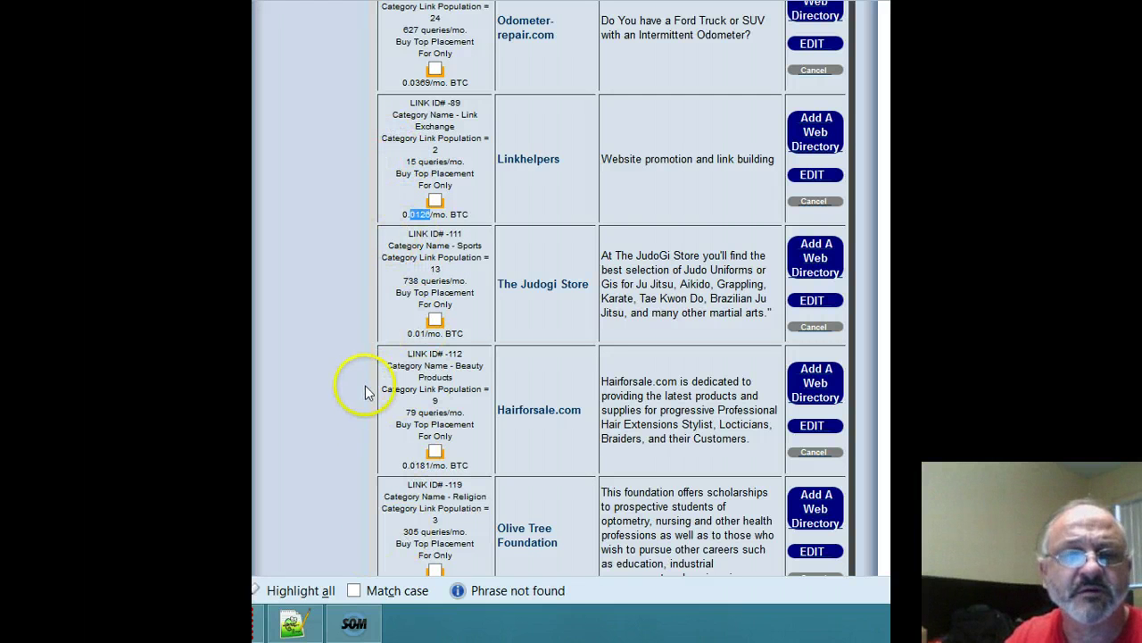
pyautogui.scroll(-3, 388, 374)
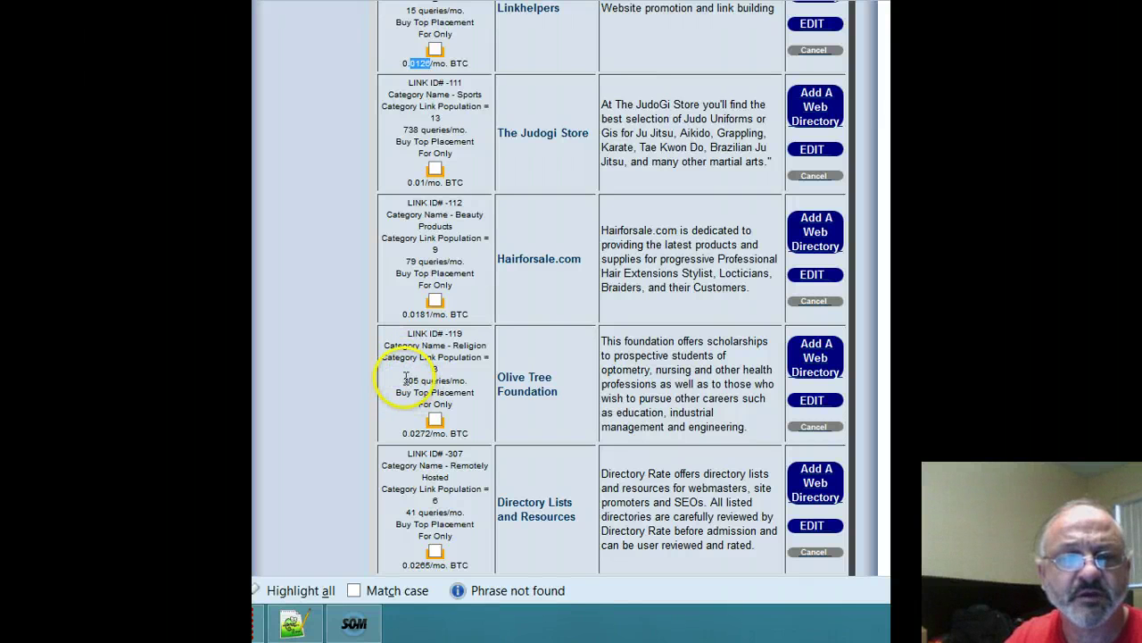
pyautogui.click(404, 379)
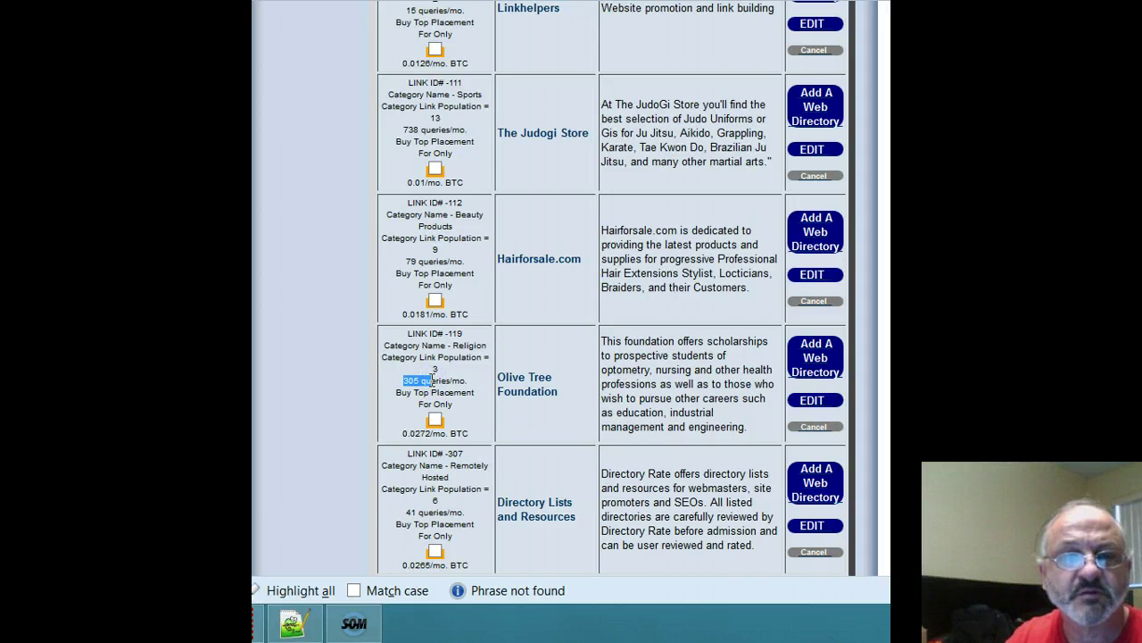
pyautogui.scroll(5, 434, 374)
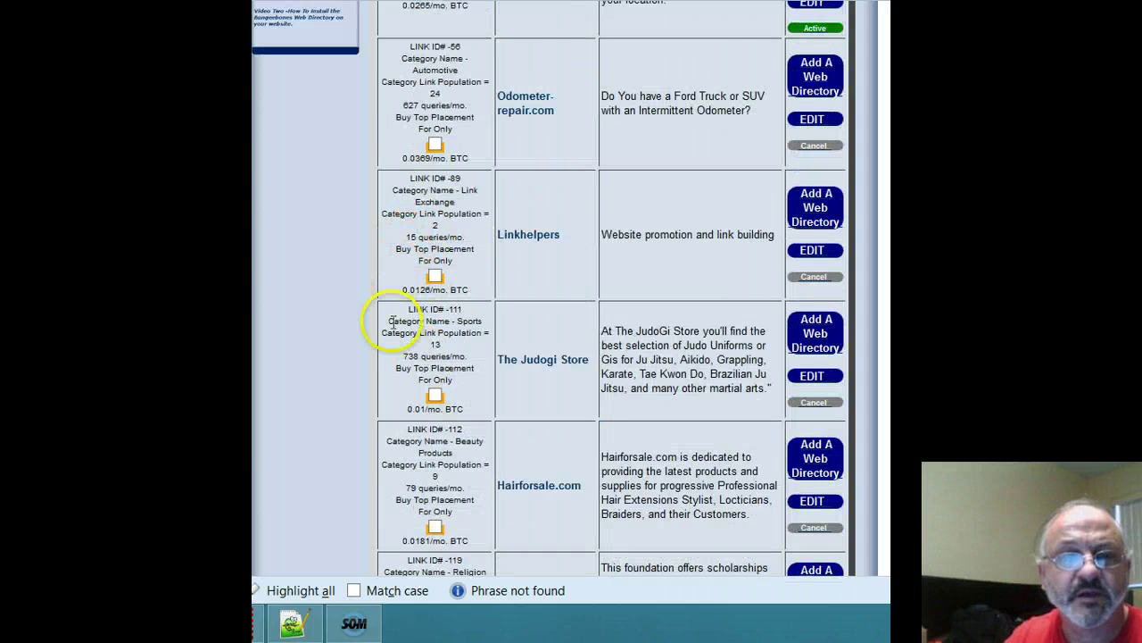
pyautogui.click(406, 355)
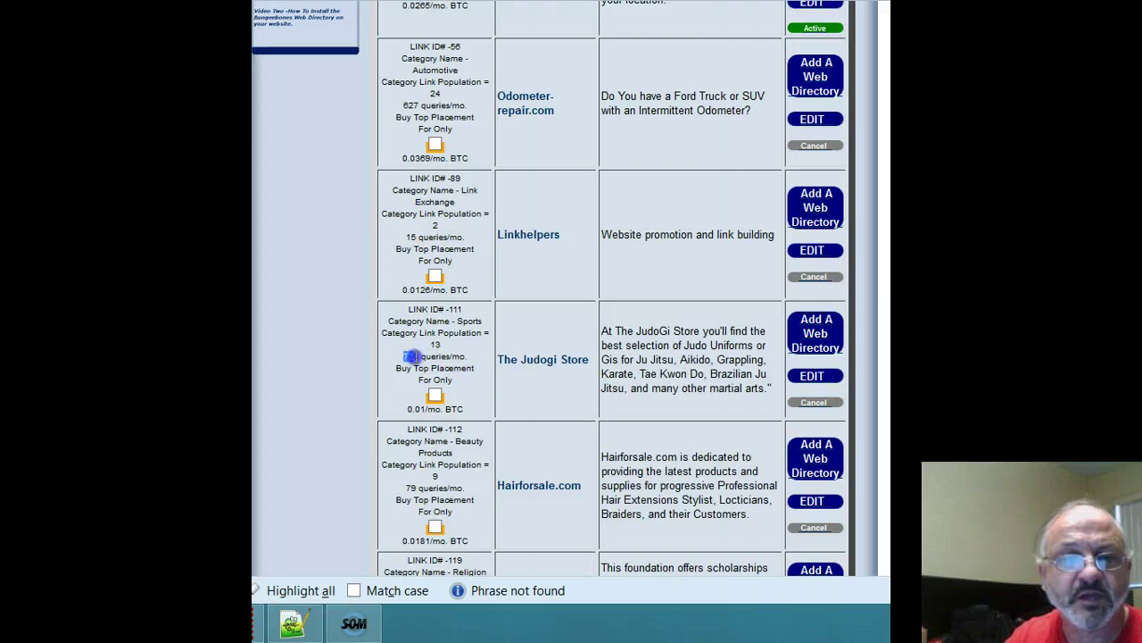
pyautogui.scroll(3, 449, 348)
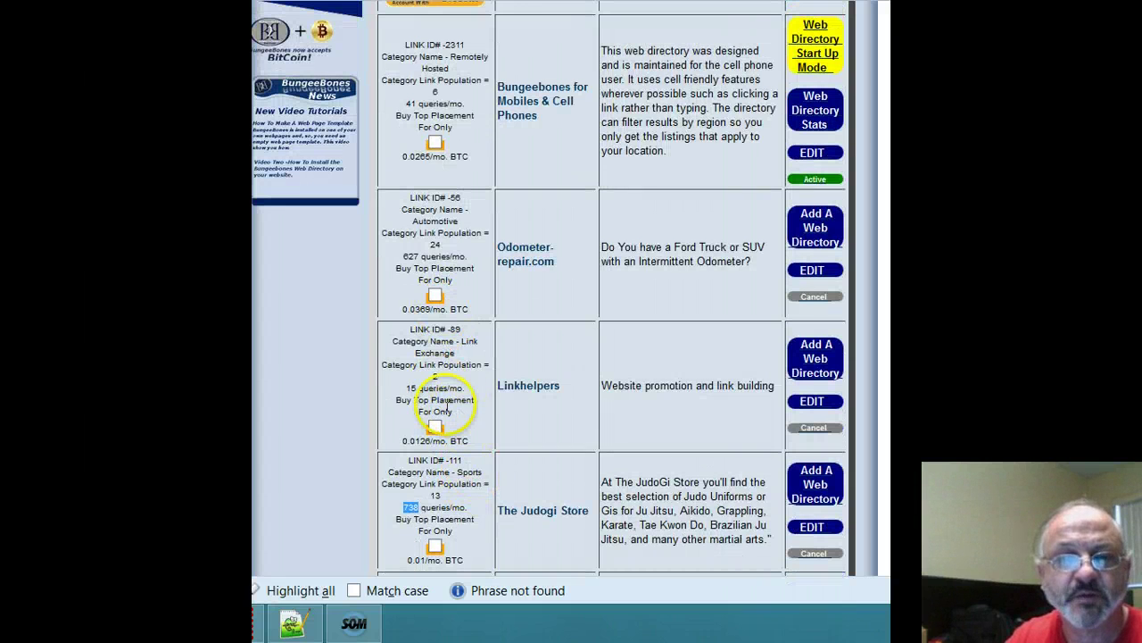
# - Highlight the monthly query figure of the Odometer-repair.com link in the Automotive category
pyautogui.click(406, 256)
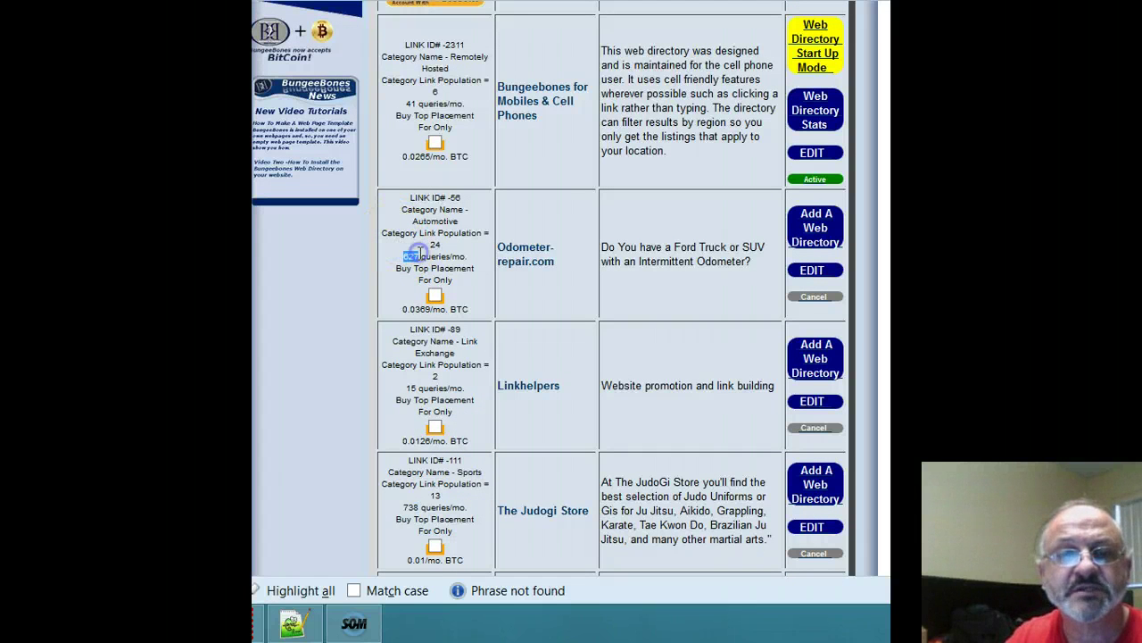
# - Select top placement for the Bungeebones for Mobiles & Cell Phones link at 0.0265 BTC per month and process the selection
pyautogui.scroll(5, 443, 256)
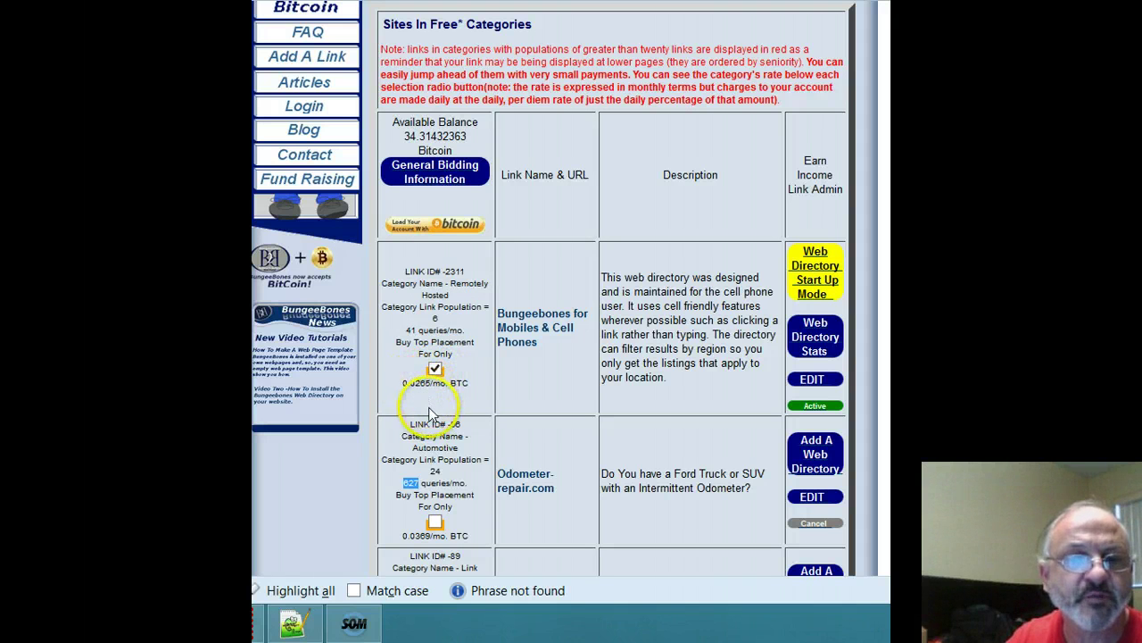
pyautogui.scroll(-5, 430, 374)
pyautogui.scroll(-15, 437, 351)
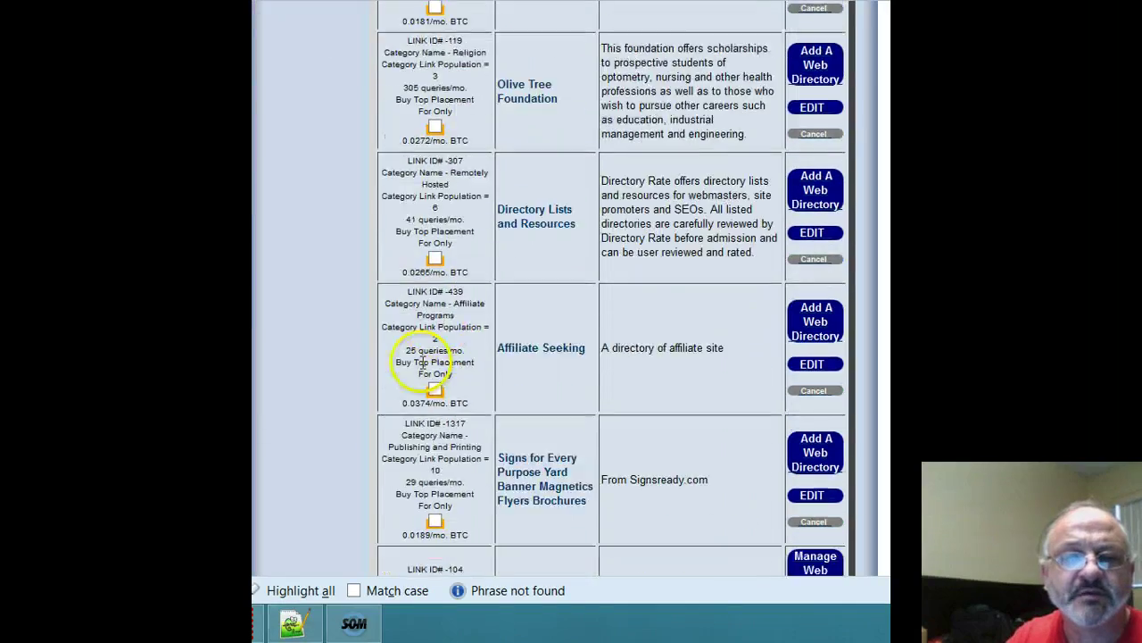
pyautogui.scroll(-12, 413, 370)
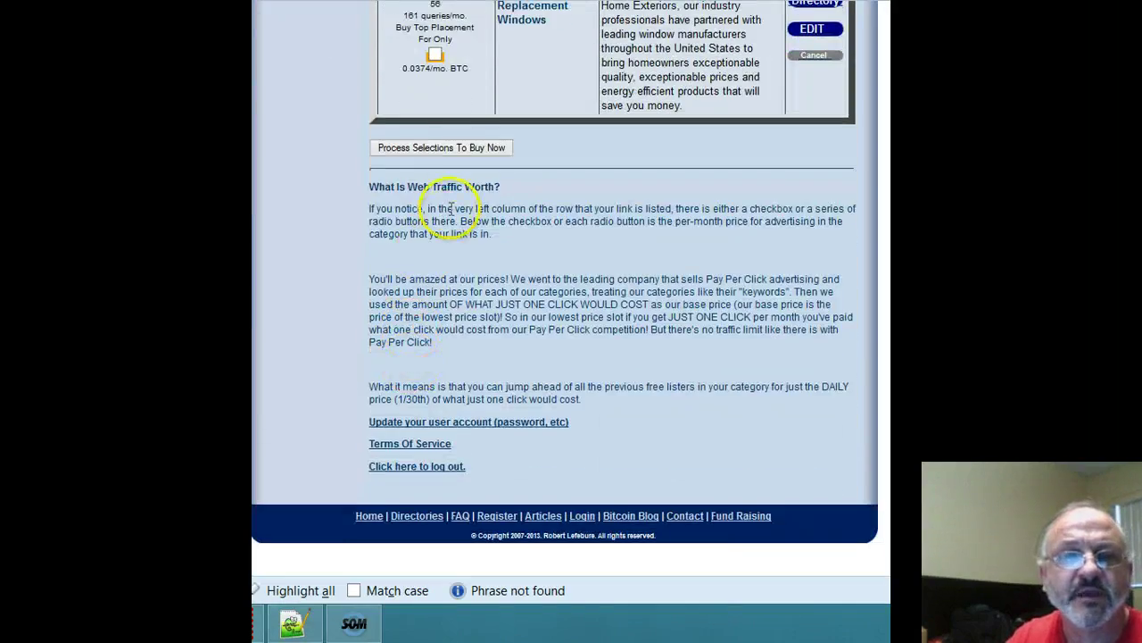
pyautogui.click(426, 148)
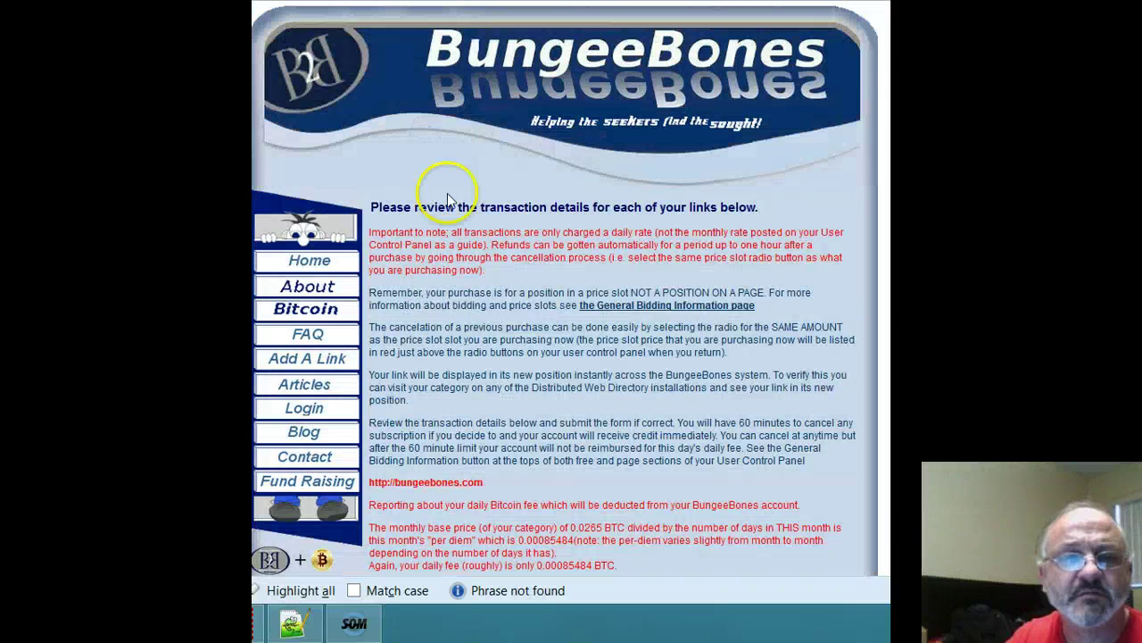
# - Accept the transaction for the bungeebones.com link and return to the user control panel
pyautogui.scroll(-5, 441, 184)
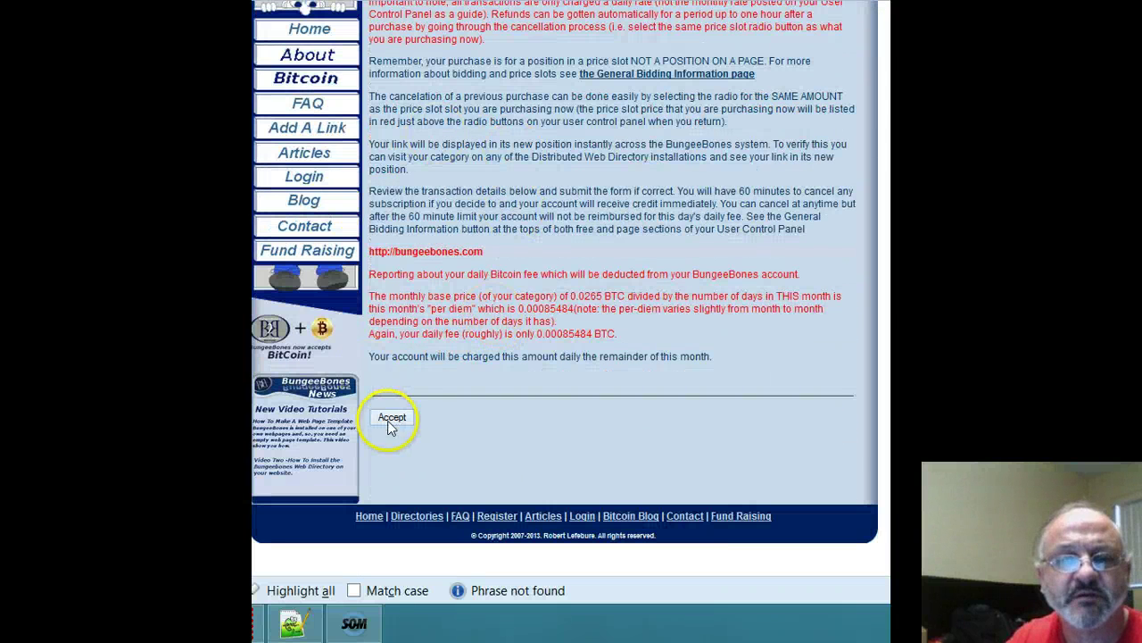
pyautogui.click(390, 420)
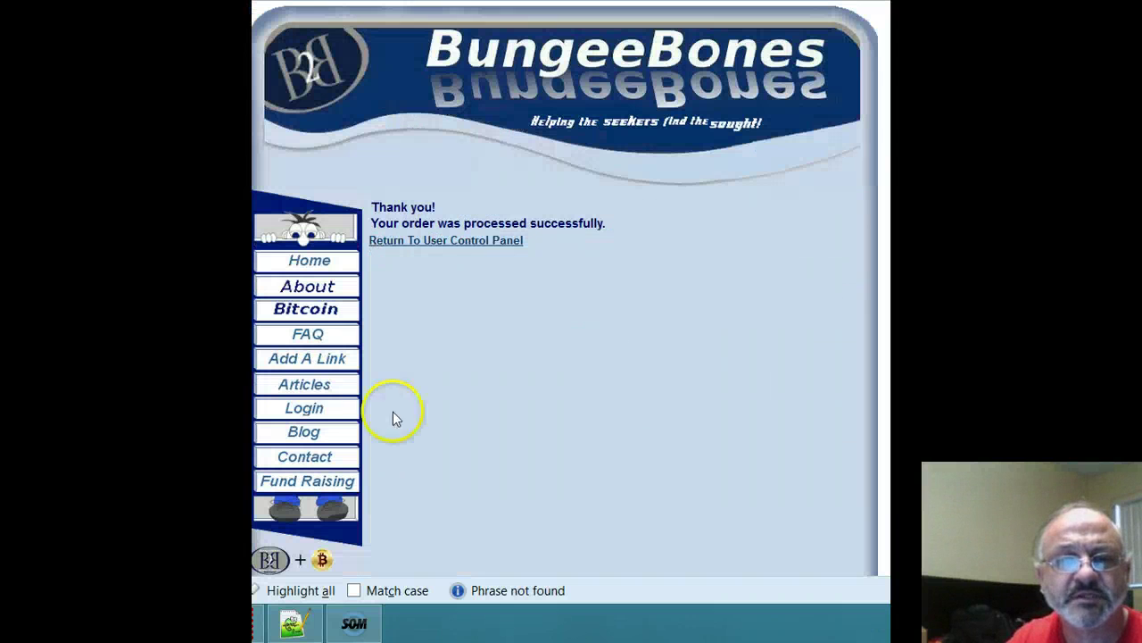
pyautogui.click(445, 241)
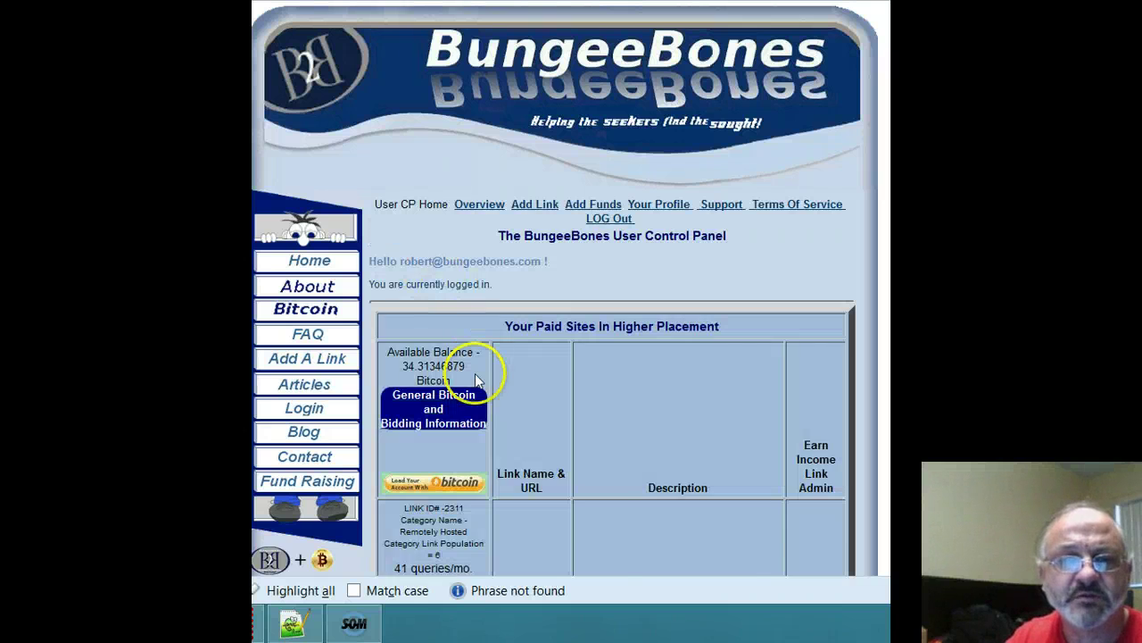
# - Examine the paid Bungeebones for Mobiles & Cell Phones entry, its current slot price and its options for modifying or cancelling the bid
pyautogui.scroll(-5, 475, 373)
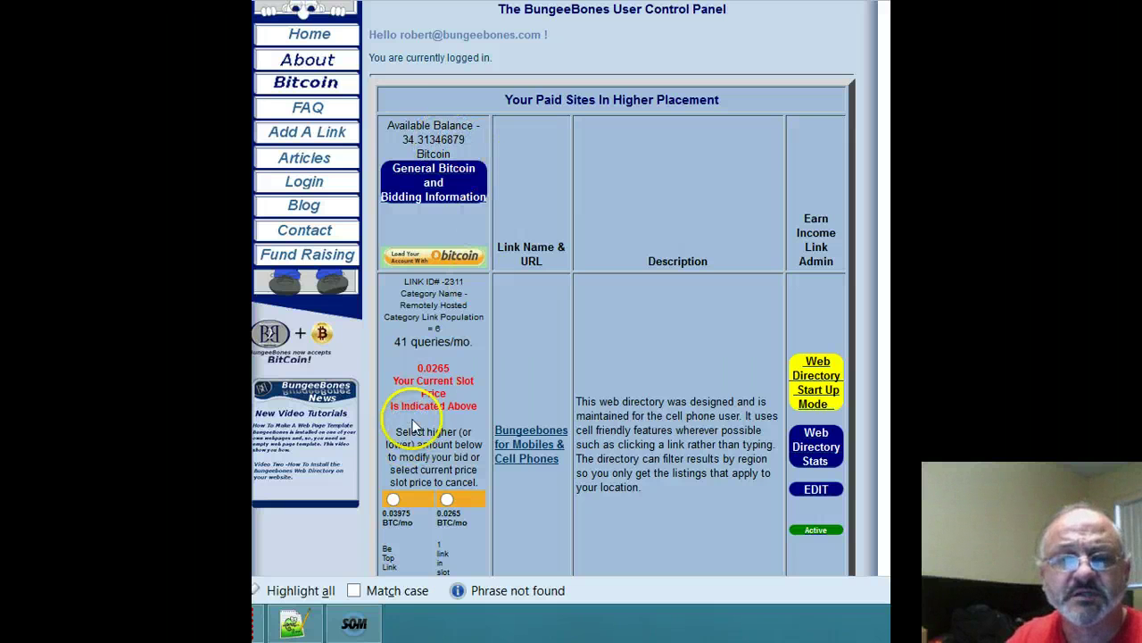
pyautogui.scroll(-3, 433, 367)
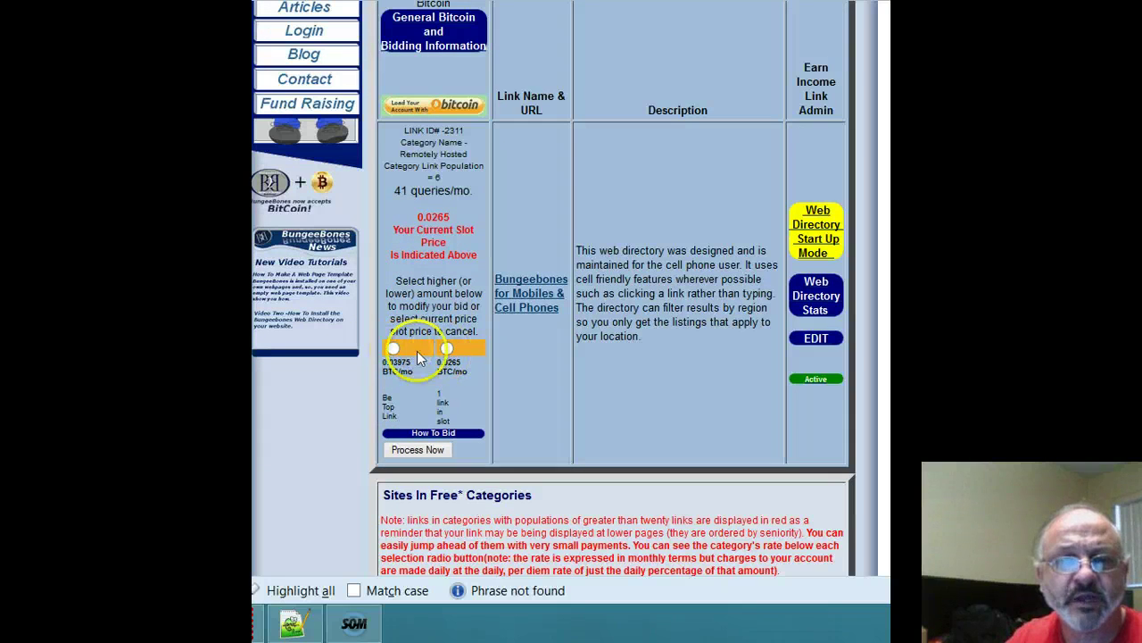
pyautogui.scroll(-6, 506, 382)
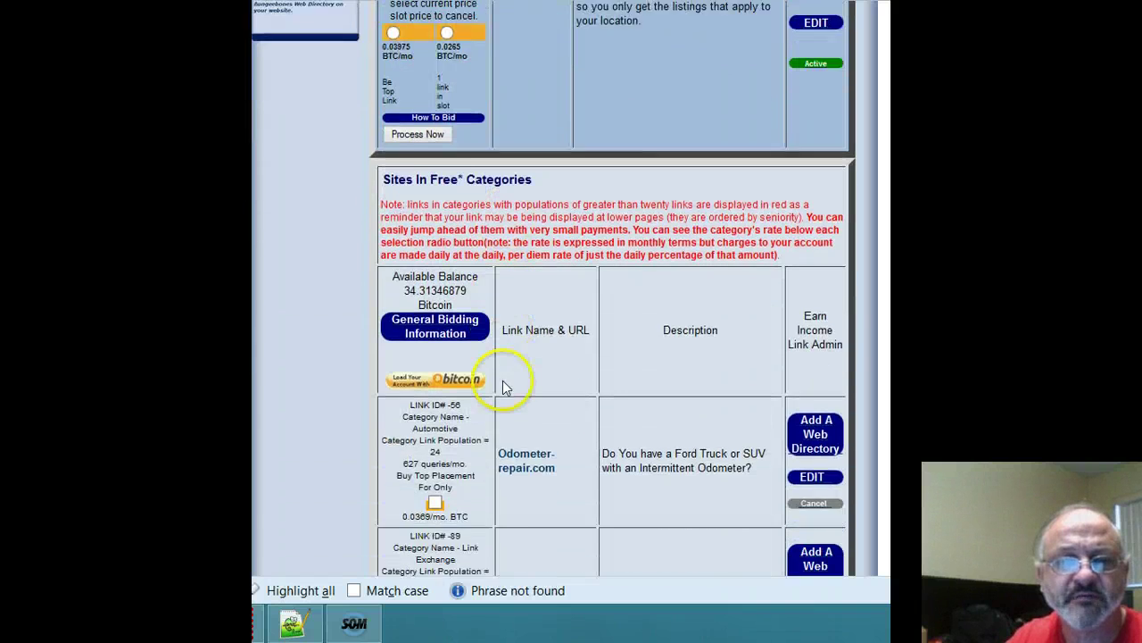
pyautogui.scroll(3, 541, 44)
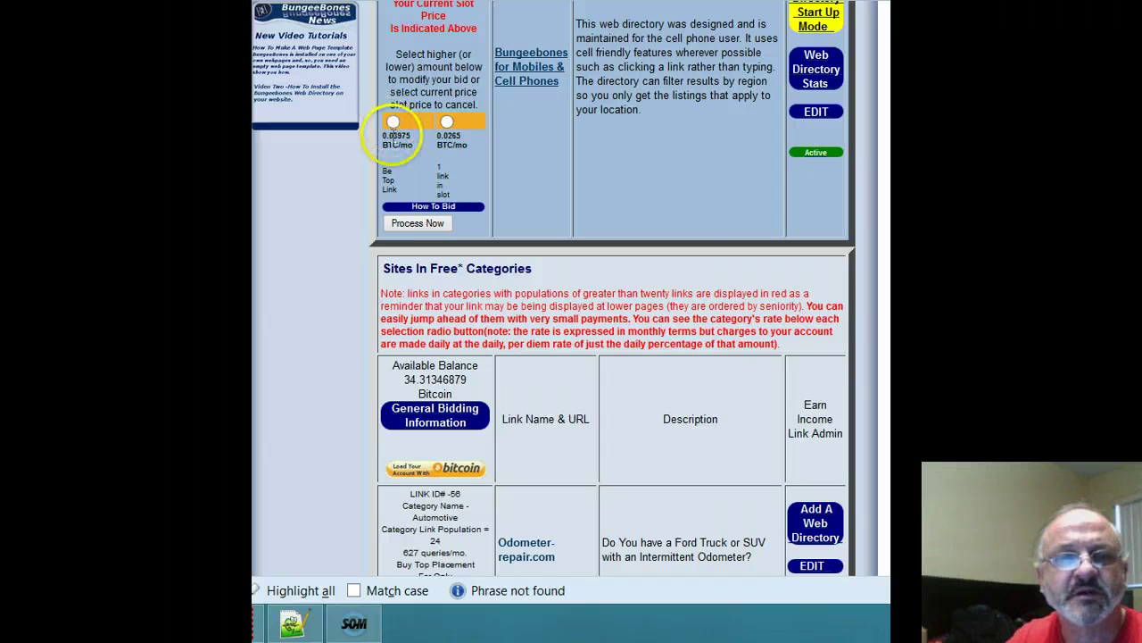
pyautogui.click(439, 169)
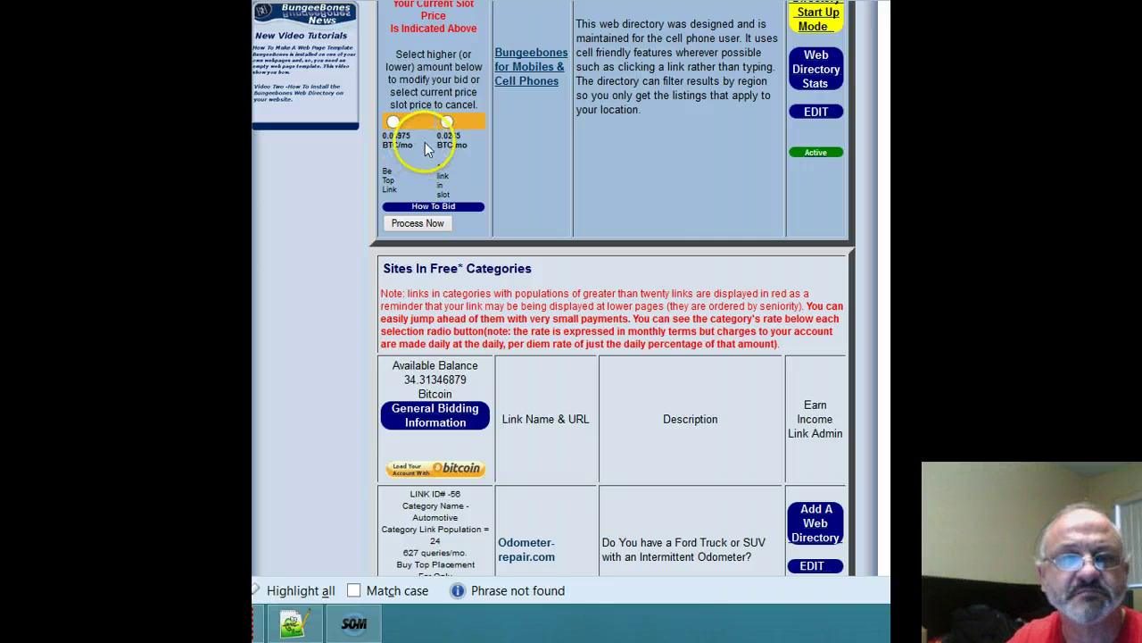
# - Select the 0.0265 BTC slot for the Directory Lists and Resources link in the free categories and process the selection
pyautogui.scroll(-1, 433, 134)
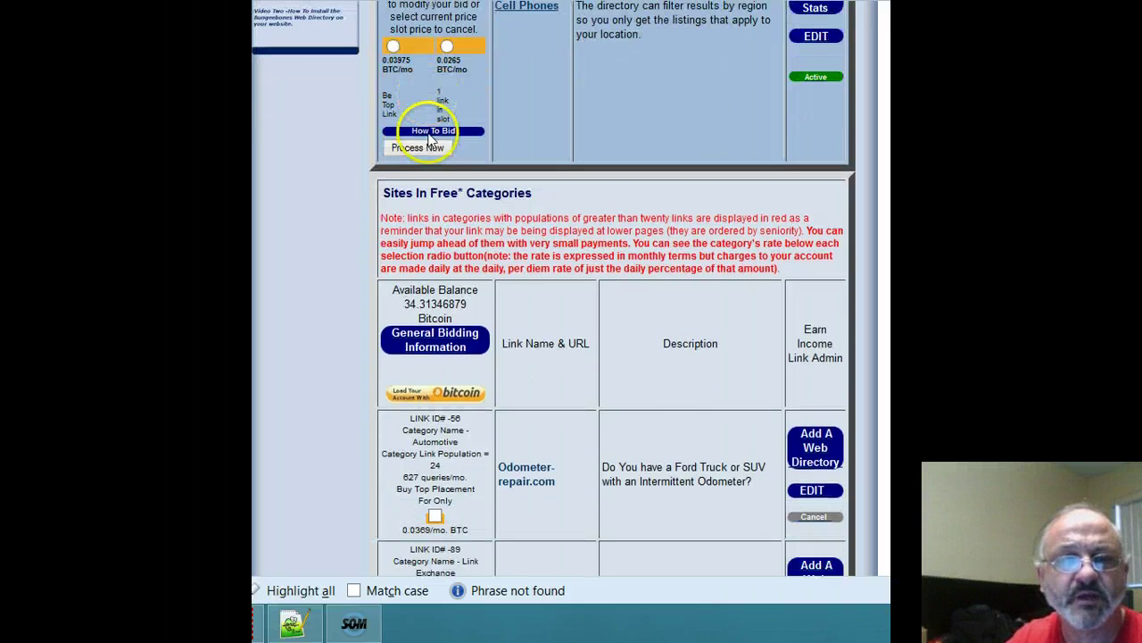
pyautogui.scroll(-5, 426, 135)
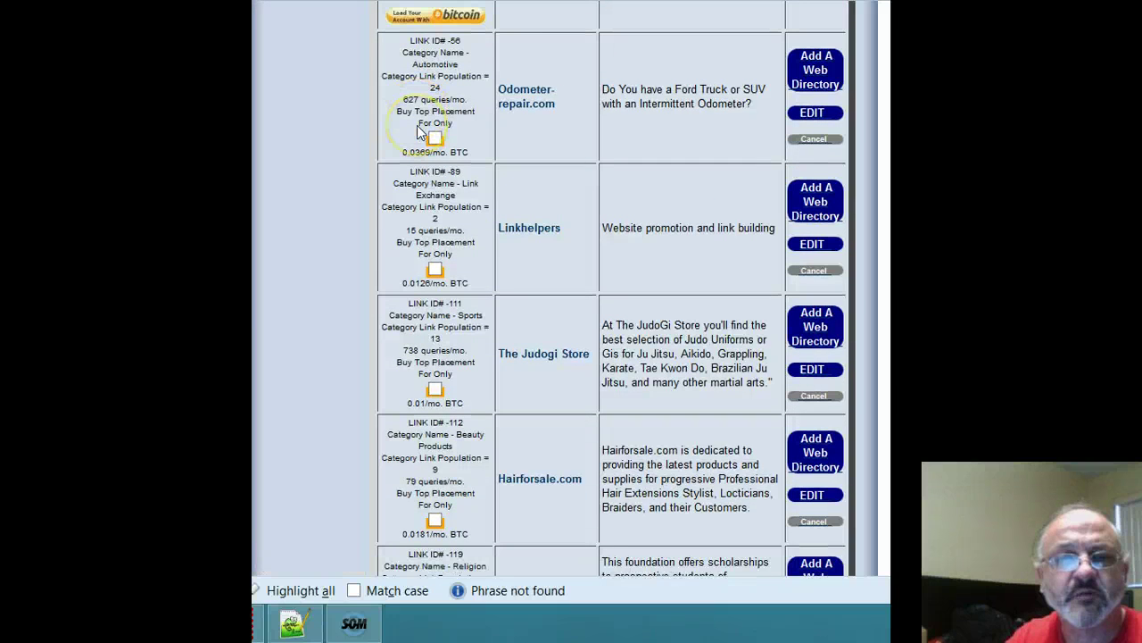
pyautogui.scroll(-4, 420, 131)
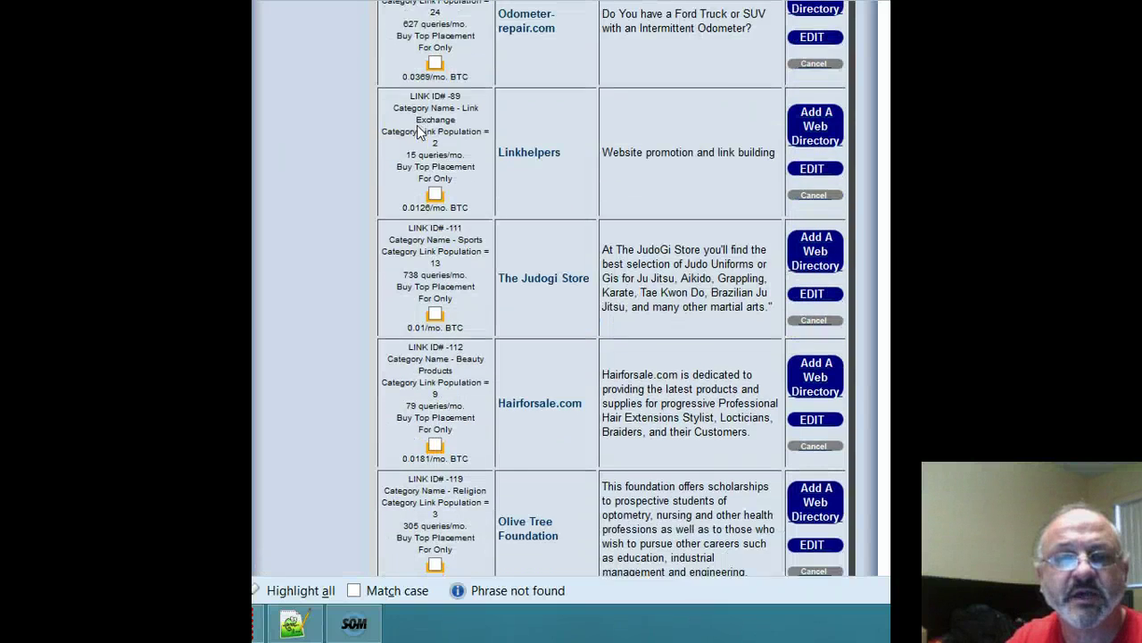
pyautogui.scroll(-2, 417, 125)
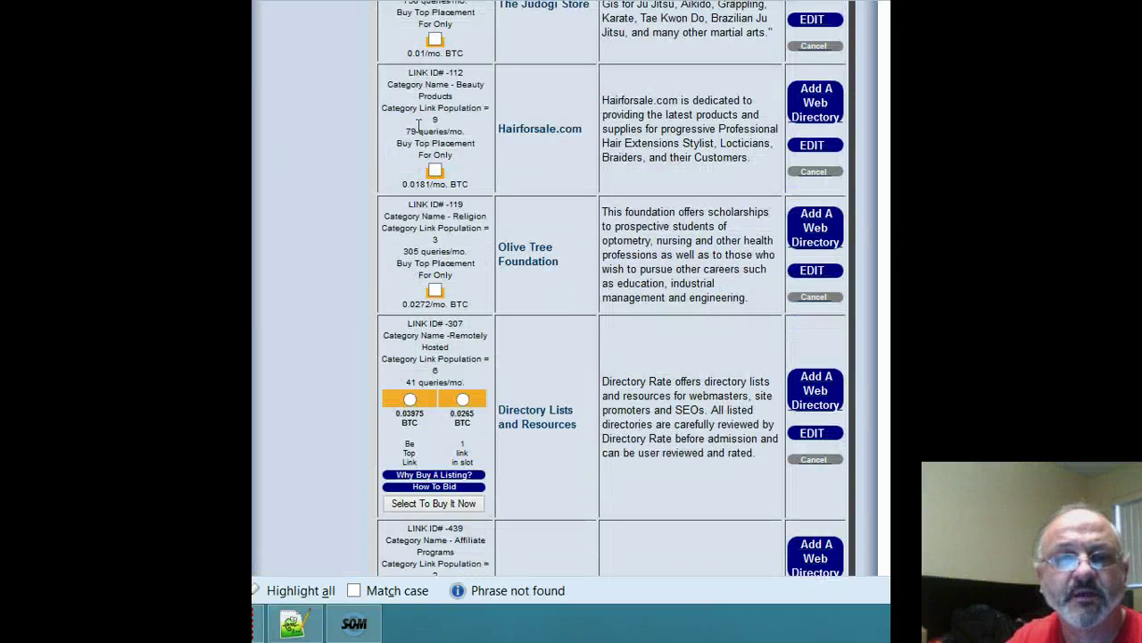
pyautogui.scroll(-1, 410, 160)
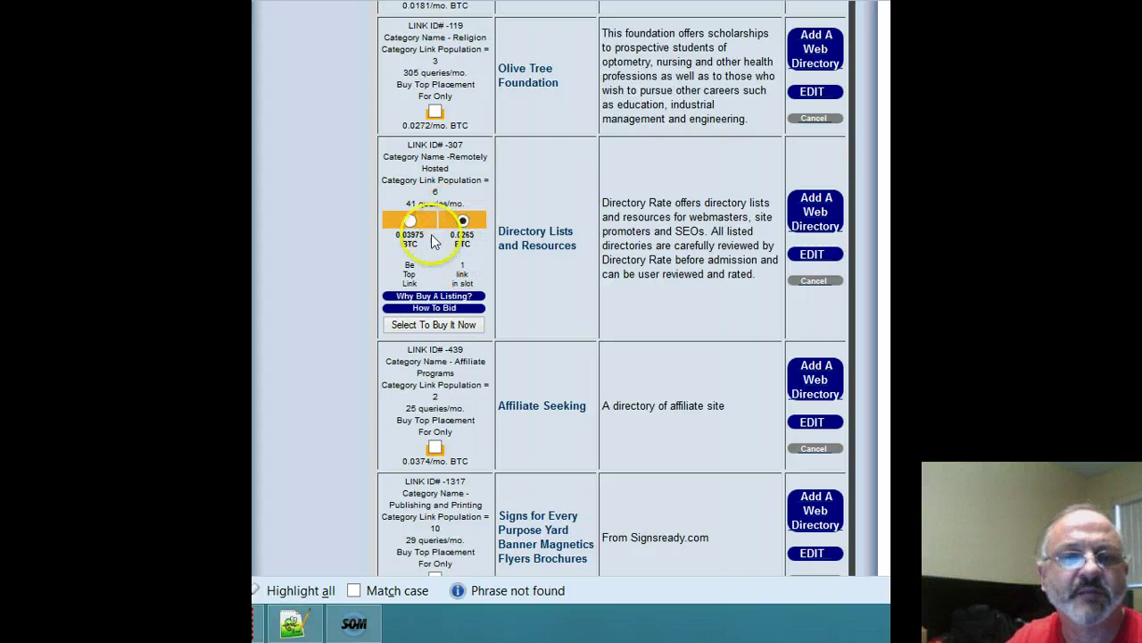
pyautogui.scroll(-2, 461, 223)
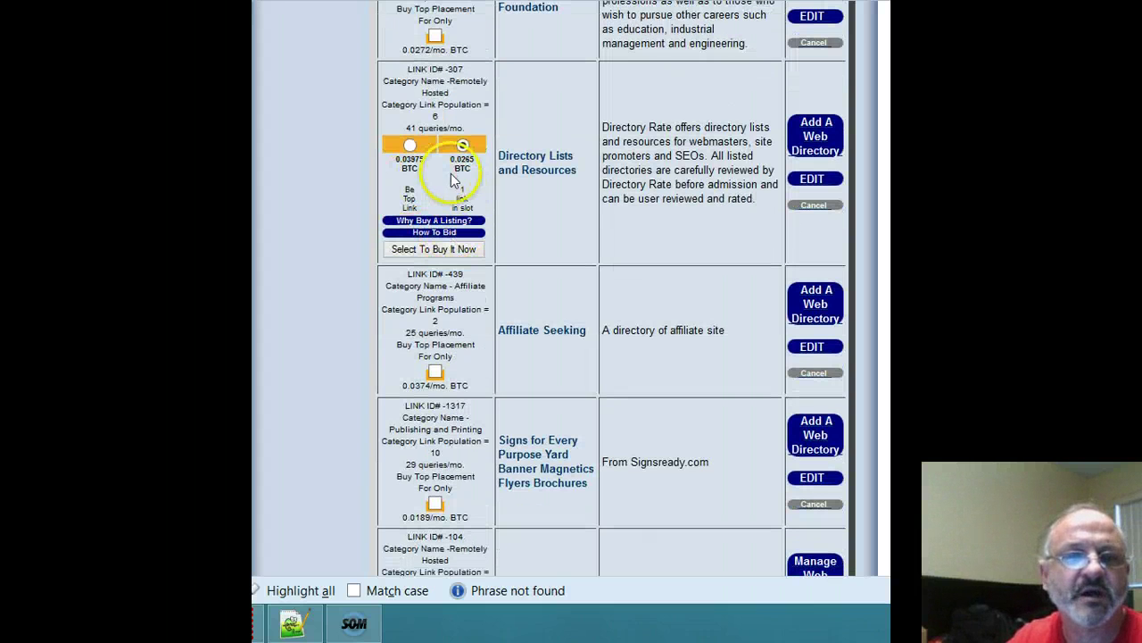
pyautogui.scroll(-1, 435, 302)
pyautogui.scroll(-10, 435, 302)
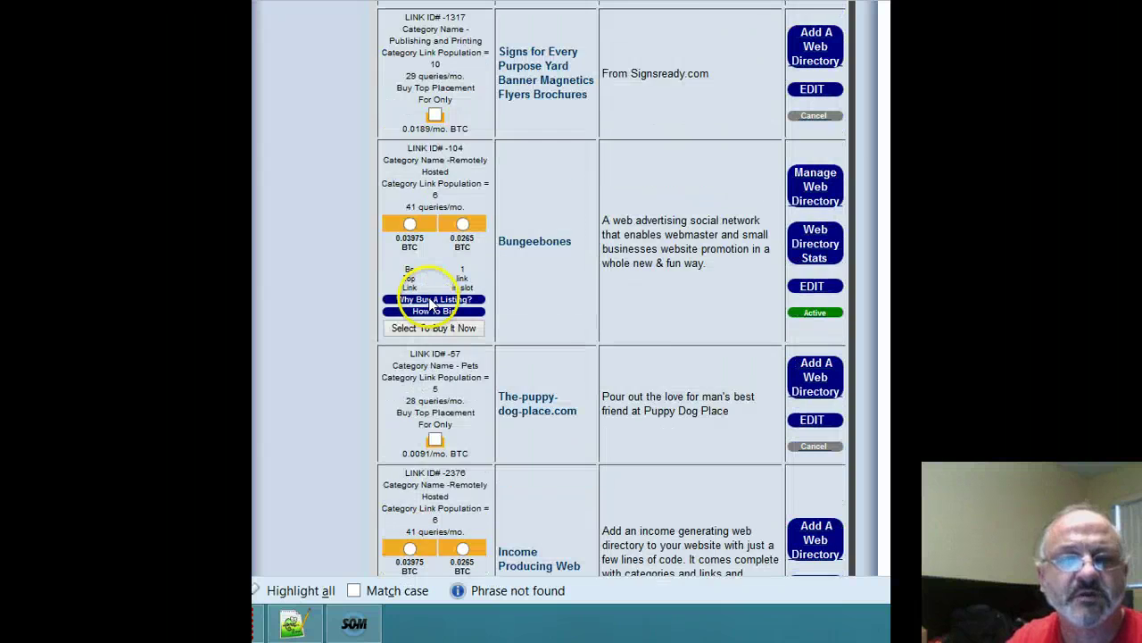
pyautogui.scroll(-15, 430, 303)
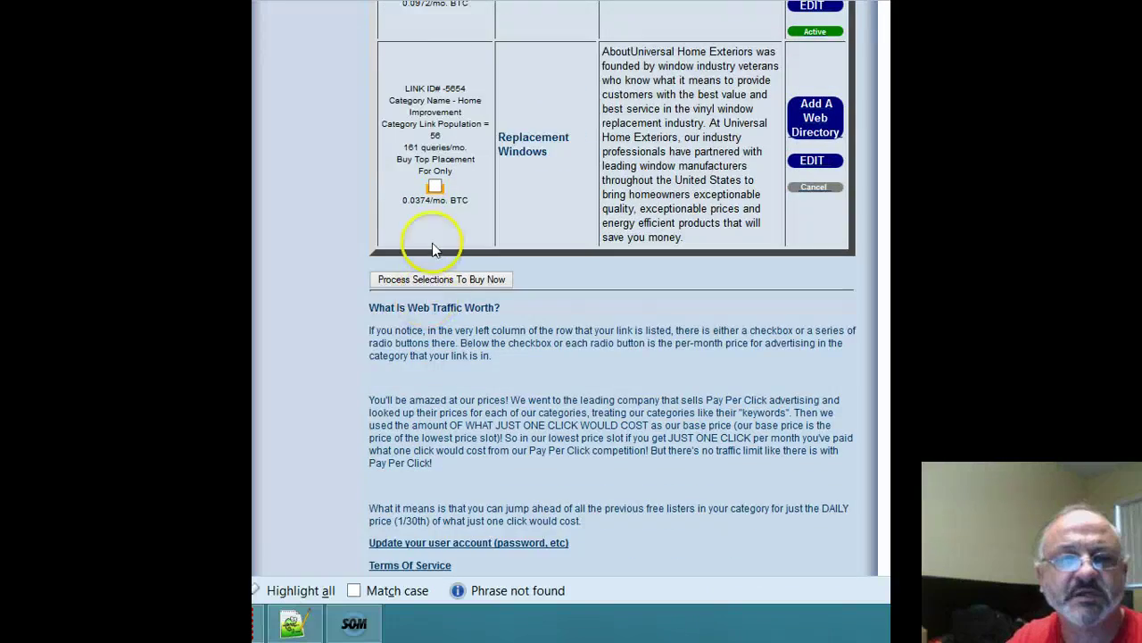
pyautogui.click(416, 278)
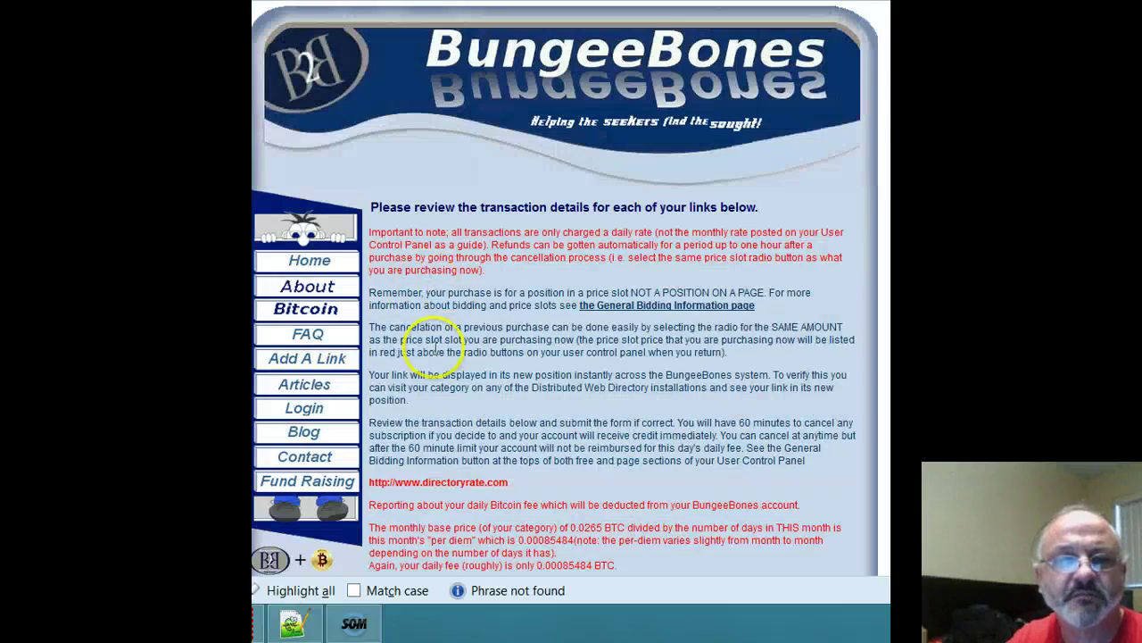
# - Highlight the daily fee for directoryrate.com, then accept the transaction and return to the user control panel
pyautogui.scroll(-3, 434, 339)
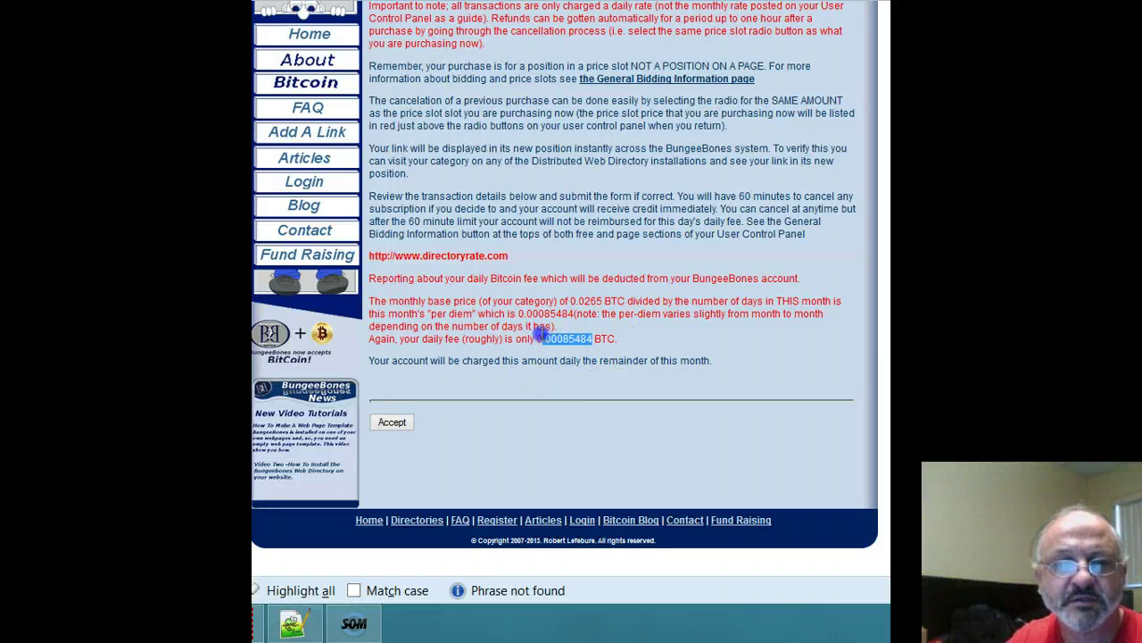
pyautogui.moveTo(540, 332)
pyautogui.mouseDown()
pyautogui.moveTo(384, 332)
pyautogui.moveTo(535, 338)
pyautogui.mouseUp()
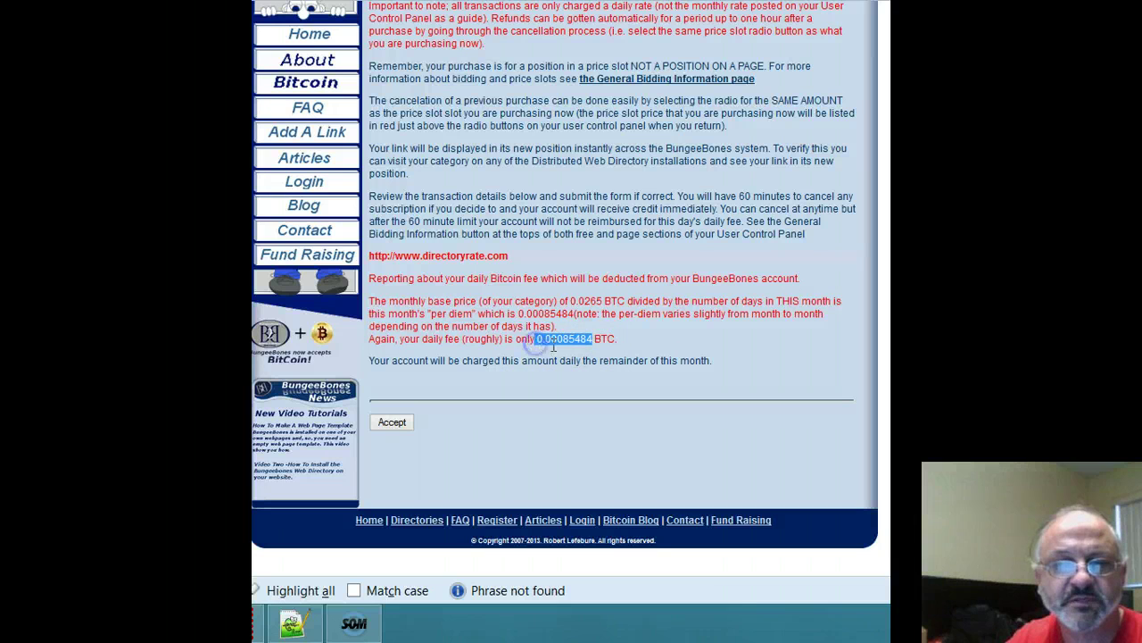
pyautogui.click(390, 423)
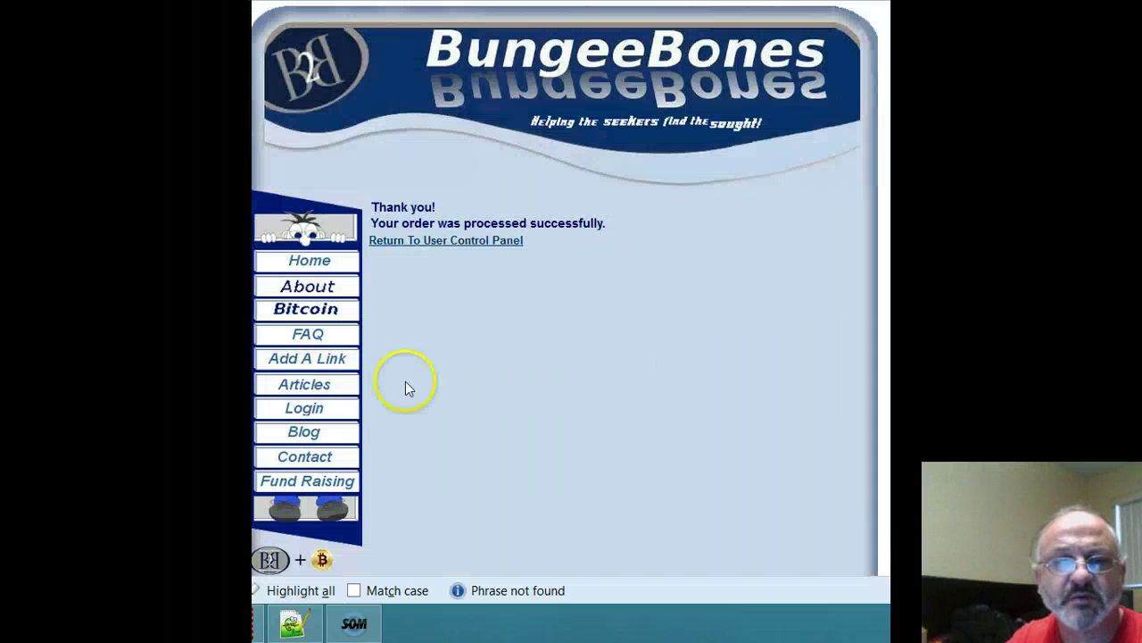
pyautogui.click(434, 242)
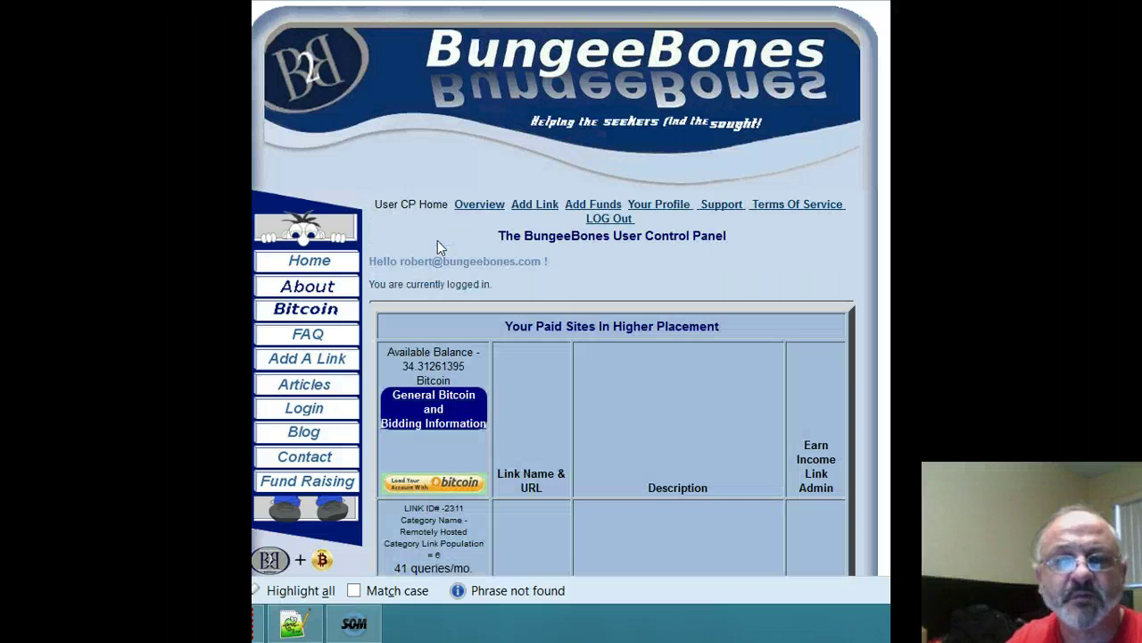
# - Highlight the headings of the paid sites and free categories sections, and examine the two paid links and their price slots
pyautogui.scroll(-5, 596, 237)
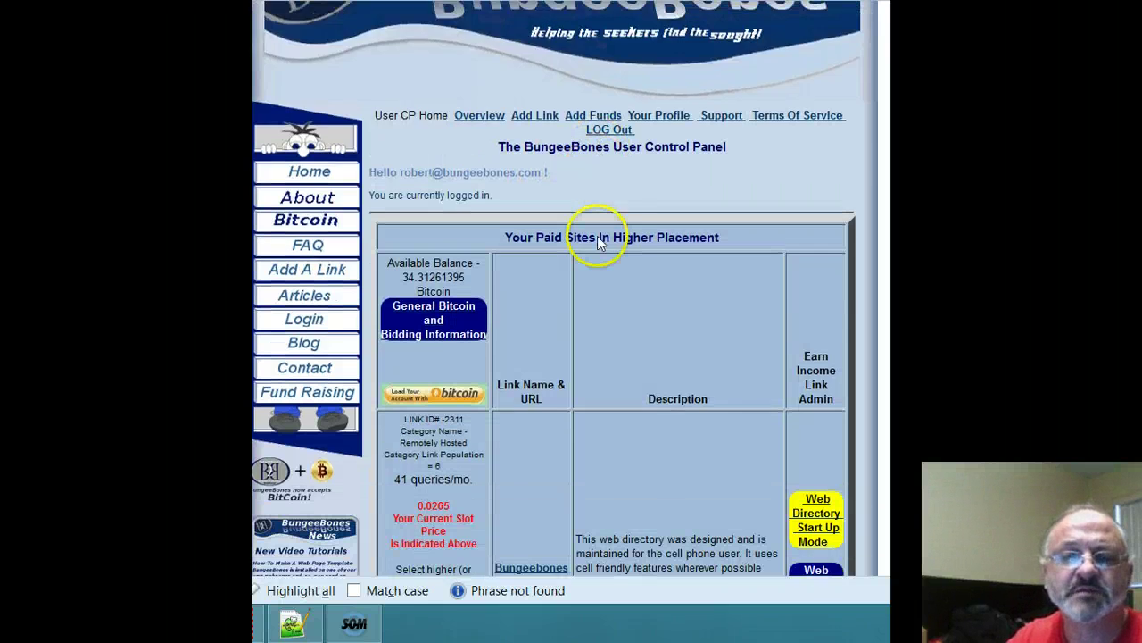
pyautogui.scroll(-3, 593, 241)
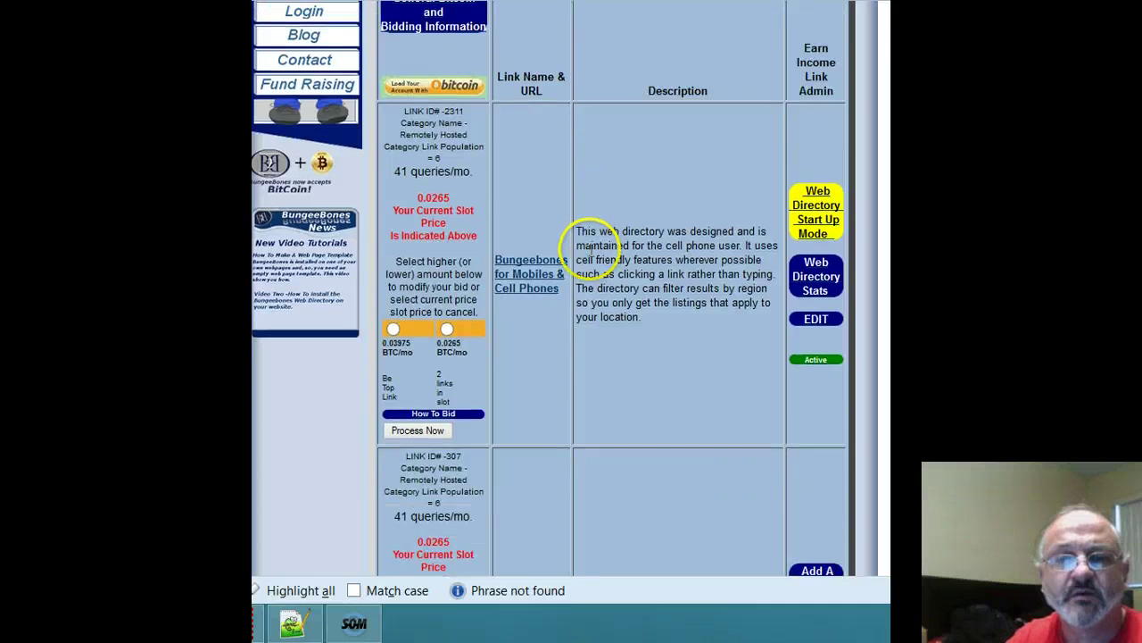
pyautogui.scroll(1, 589, 253)
pyautogui.scroll(3, 583, 242)
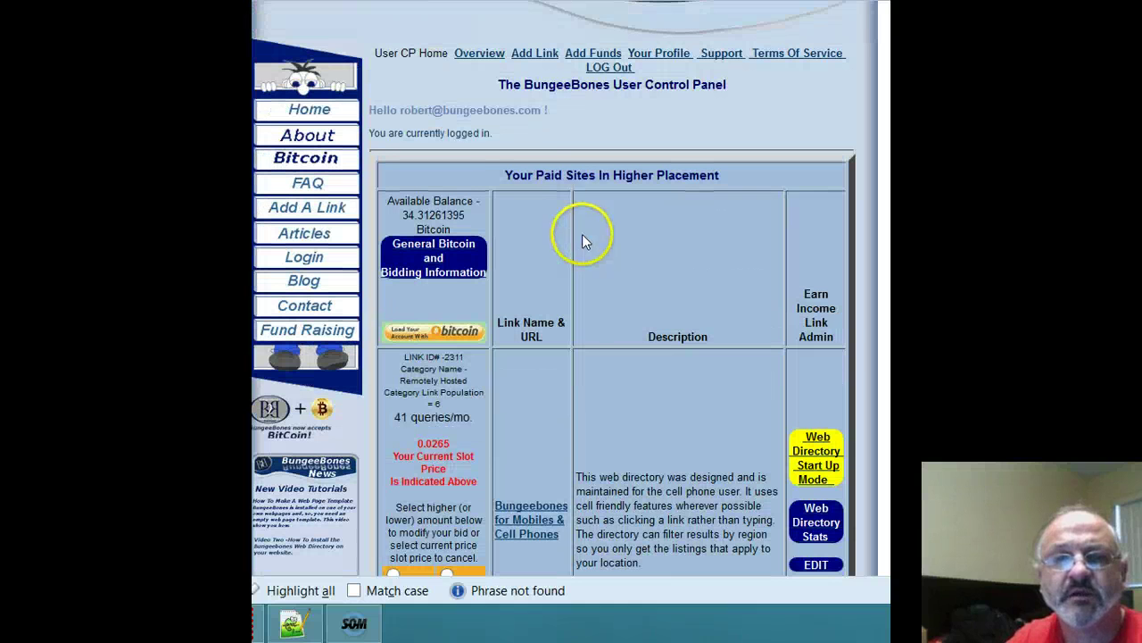
pyautogui.moveTo(505, 175); pyautogui.dragTo(627, 186)
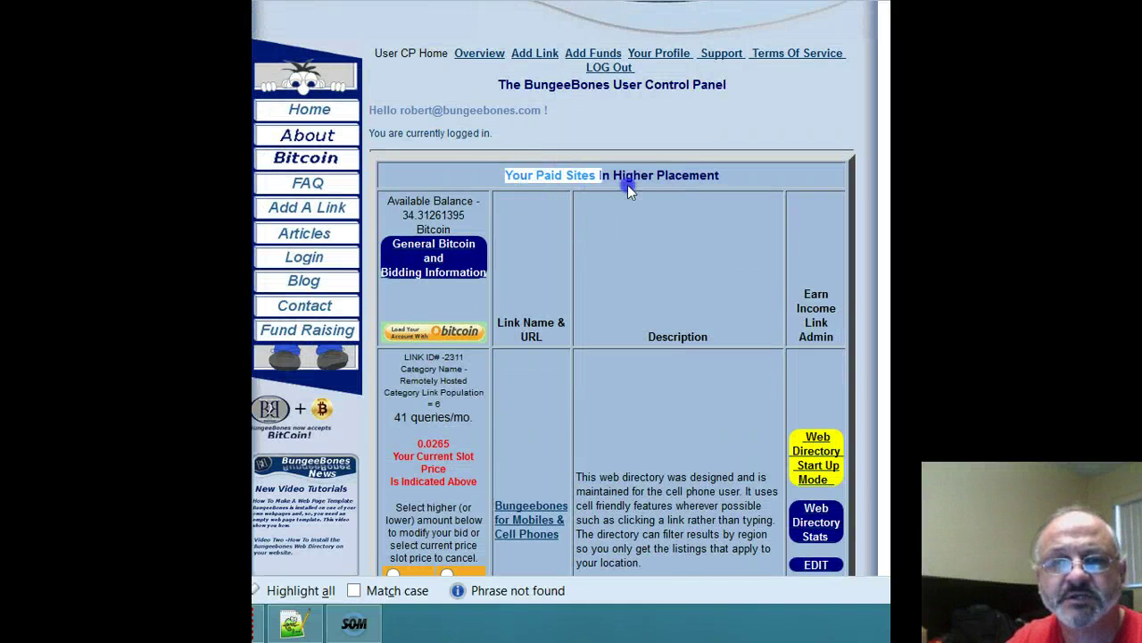
pyautogui.moveTo(741, 191); pyautogui.dragTo(693, 237)
pyautogui.scroll(-12, 684, 234)
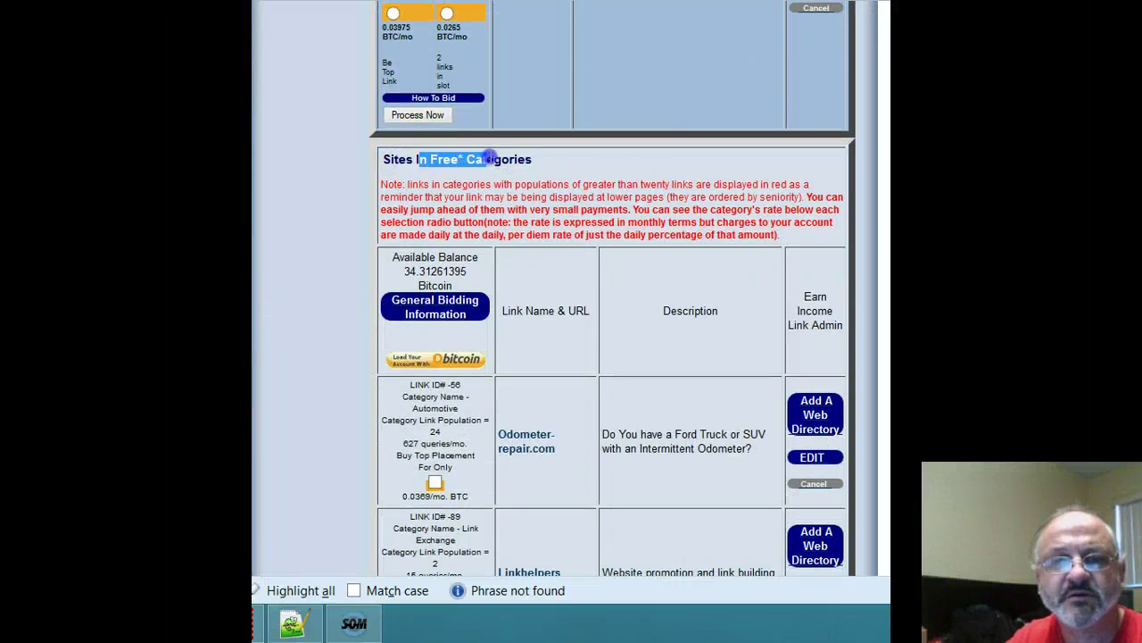
pyautogui.scroll(5, 608, 89)
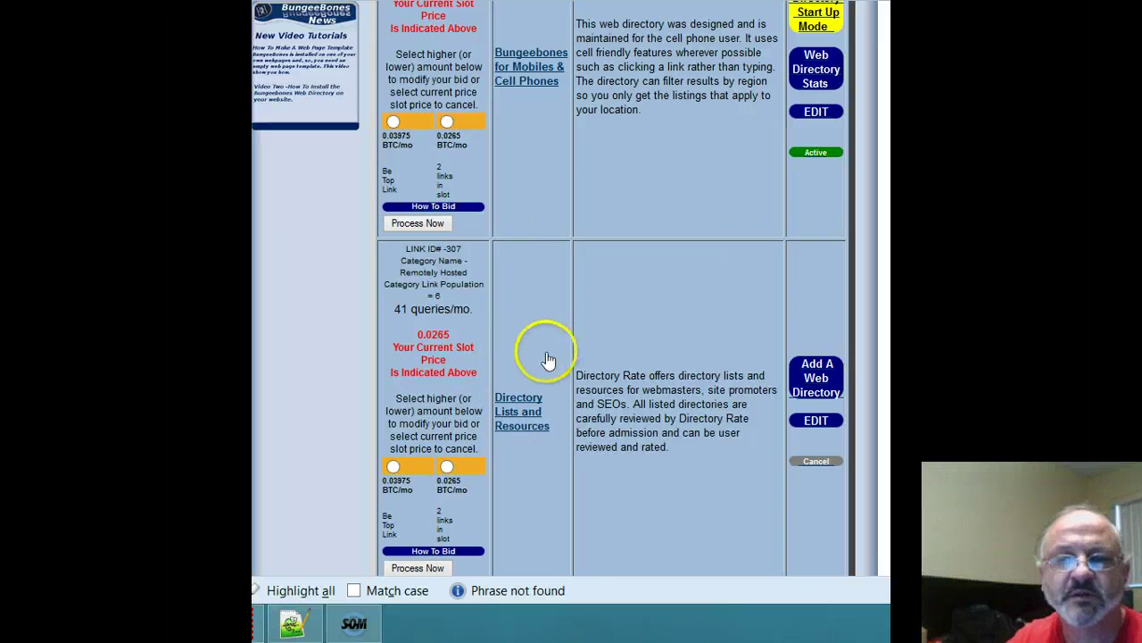
# - Choose the 0.03975 BTC top link slot for the Bungeebones link in the free categories and submit it for purchase
pyautogui.scroll(-15, 548, 360)
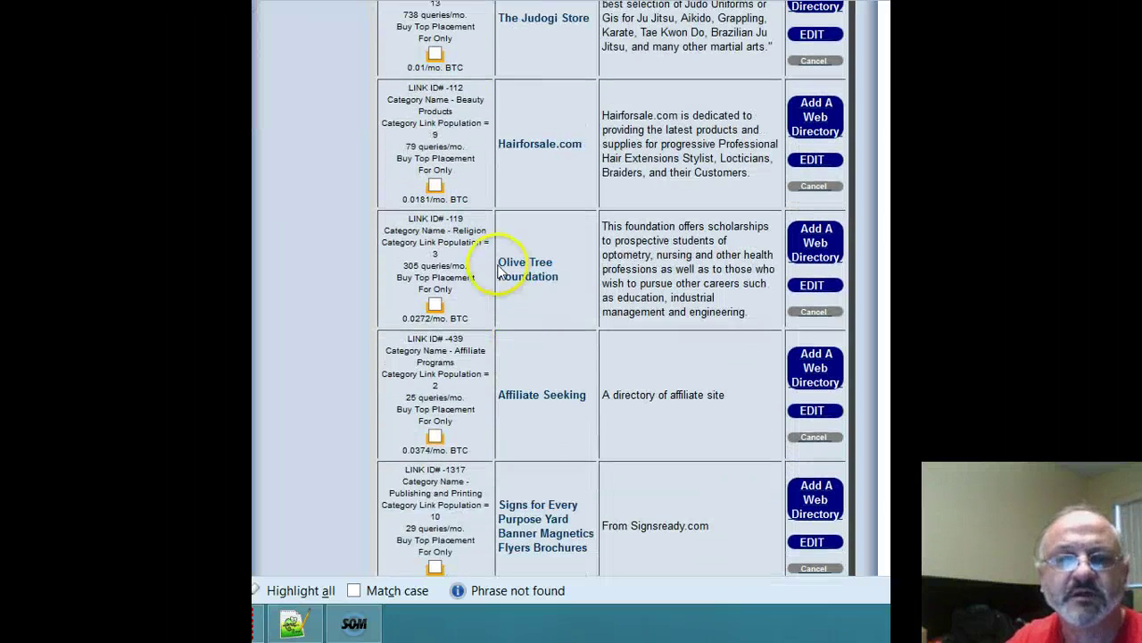
pyautogui.scroll(-3, 500, 270)
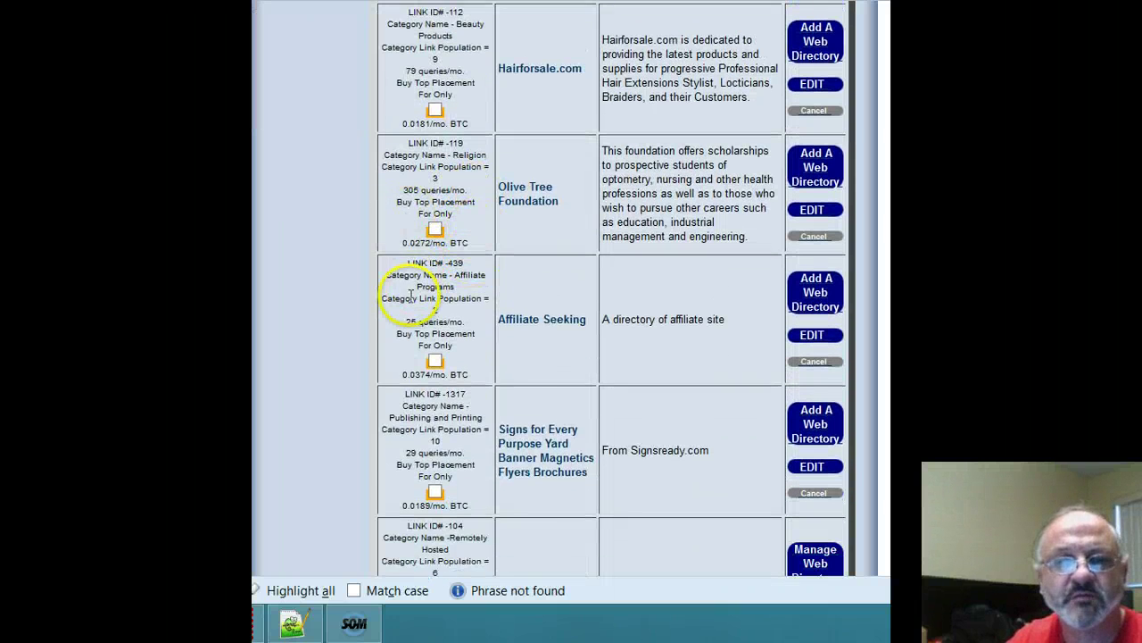
pyautogui.scroll(-2, 410, 298)
pyautogui.scroll(-3, 410, 298)
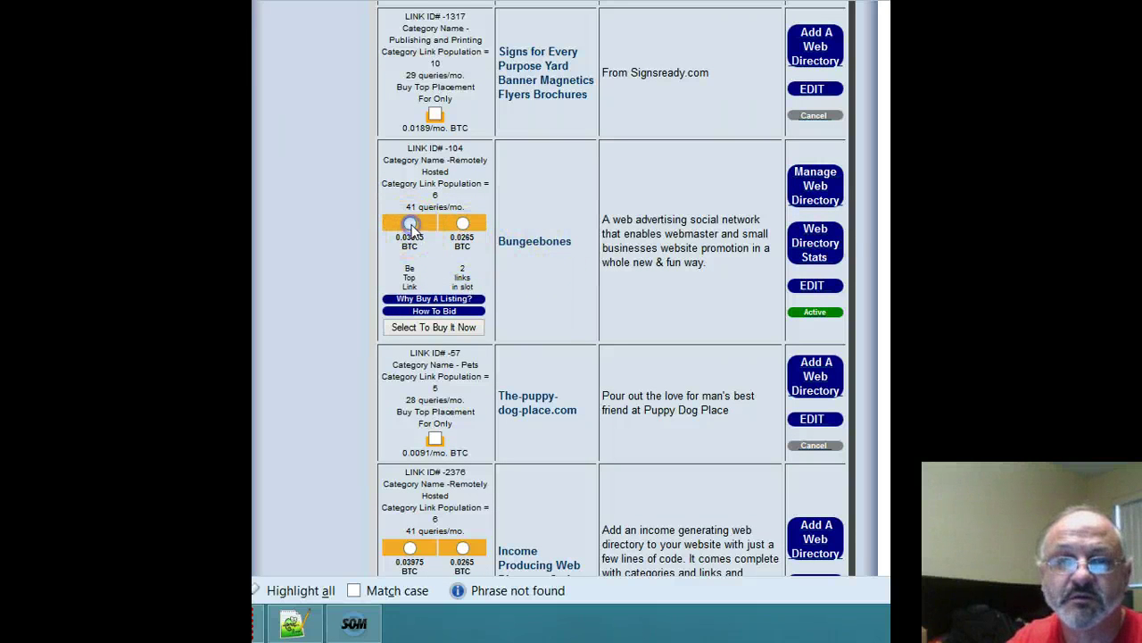
pyautogui.click(410, 224)
pyautogui.click(431, 330)
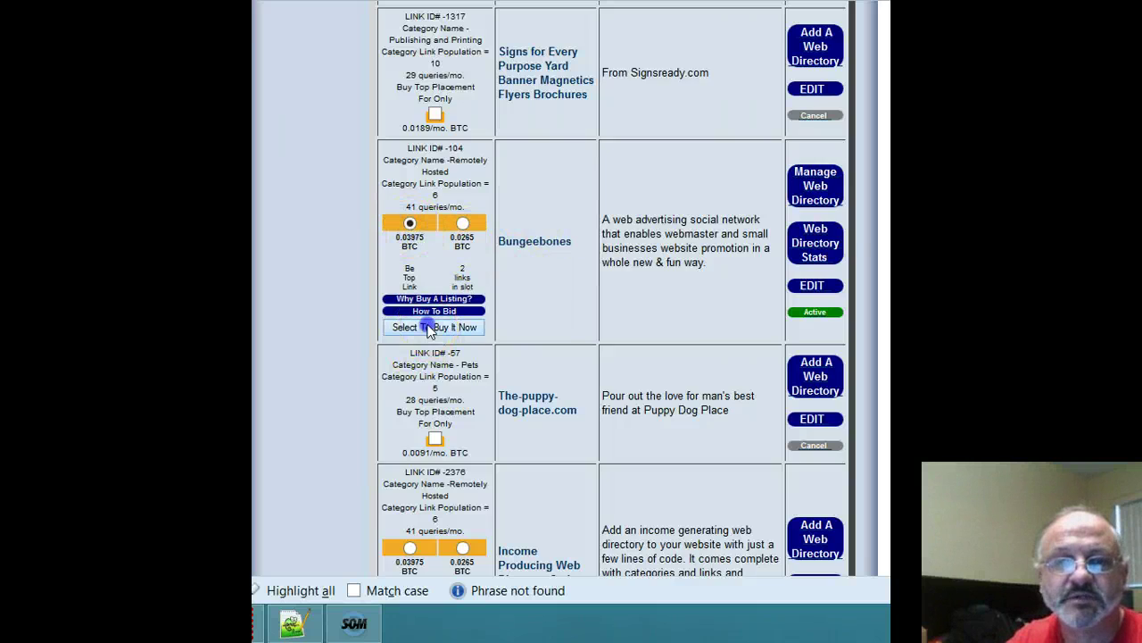
# - Highlight the daily fee in the Bungeebones transaction details, then accept the purchase and return to the user control panel
pyautogui.scroll(-5, 453, 330)
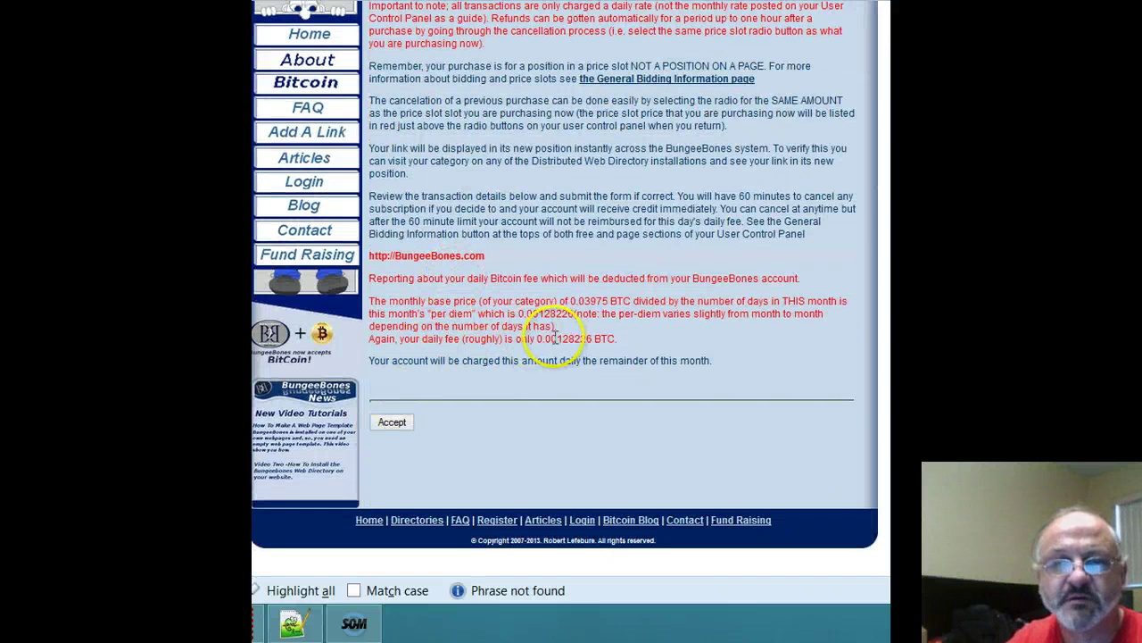
pyautogui.moveTo(552, 338); pyautogui.dragTo(569, 338)
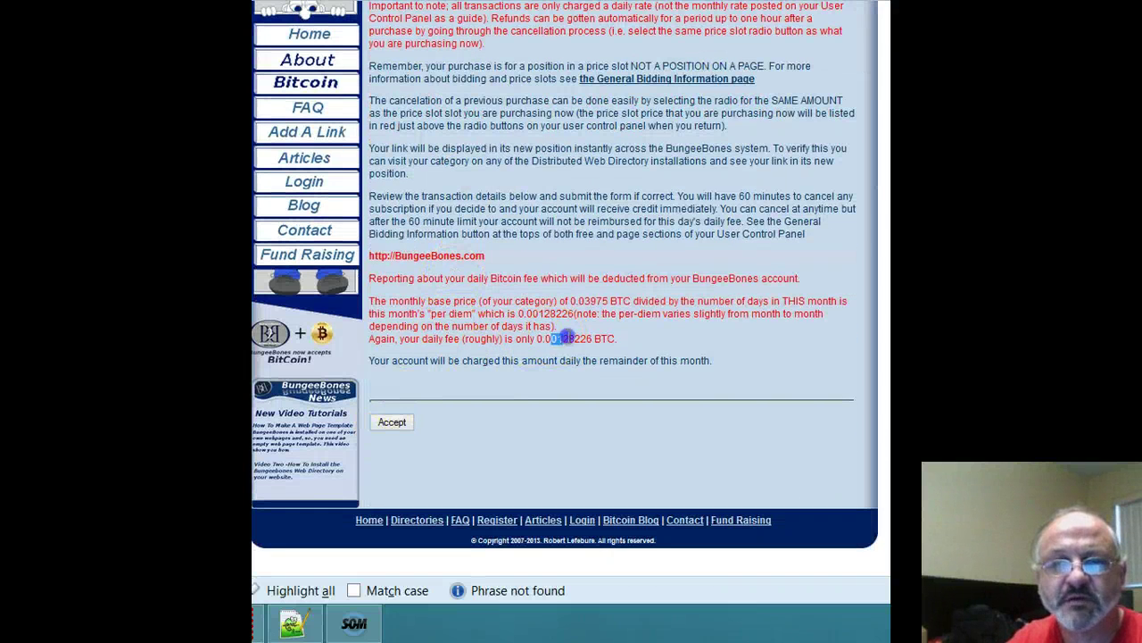
pyautogui.click(391, 425)
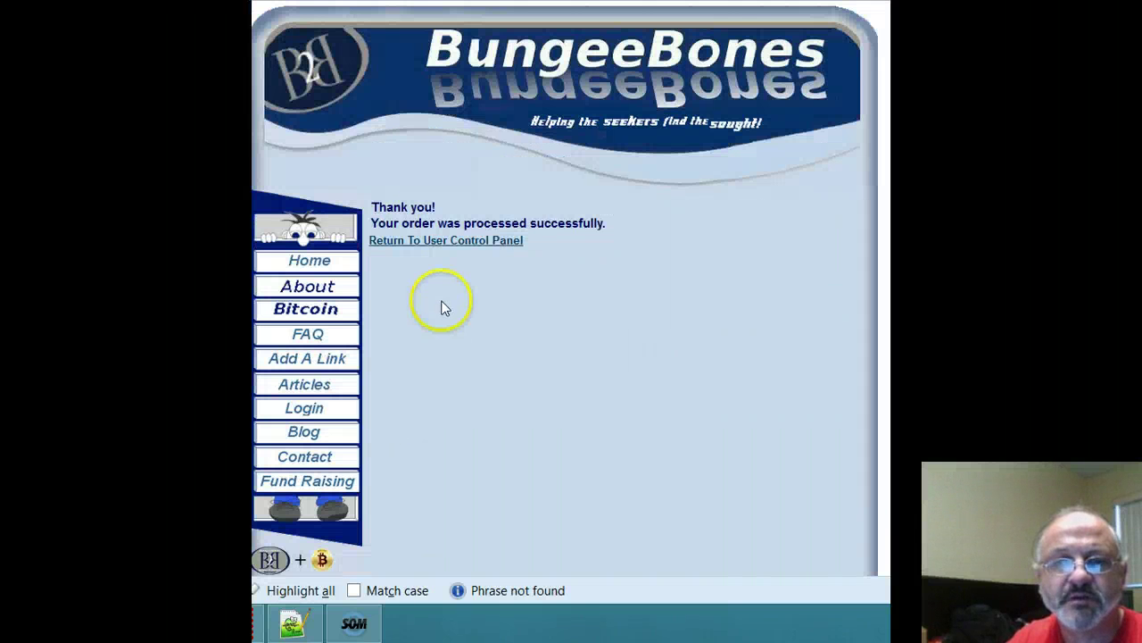
pyautogui.click(457, 241)
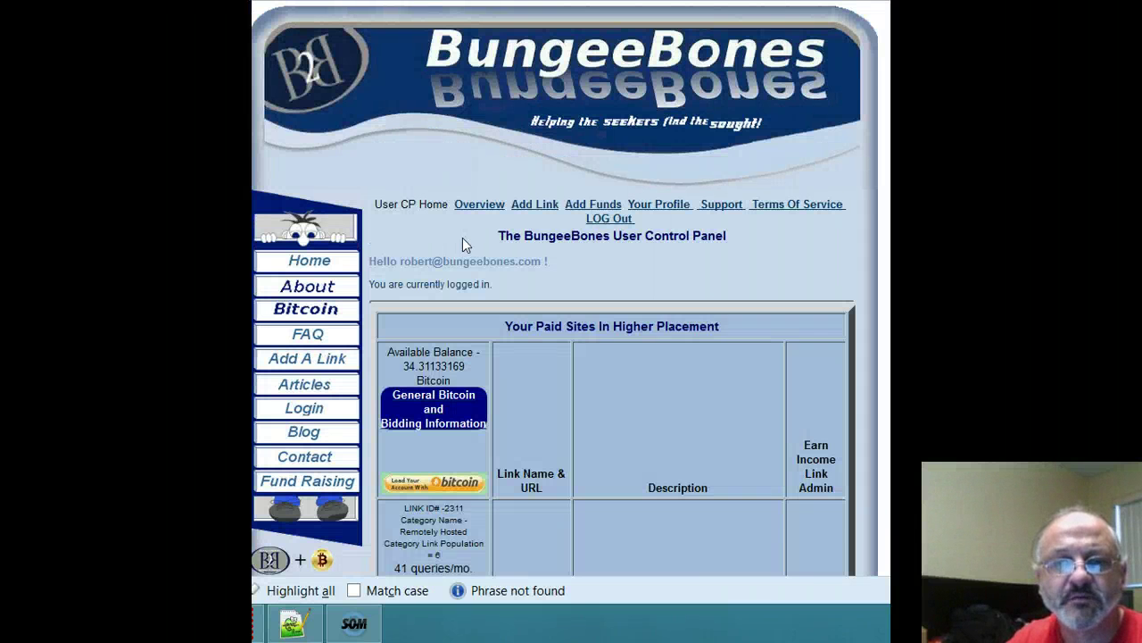
# - Choose the 0.059625 BTC top link slot for the Income Producing Web Directory Script link in the free categories and submit it for purchase
pyautogui.scroll(-2, 462, 237)
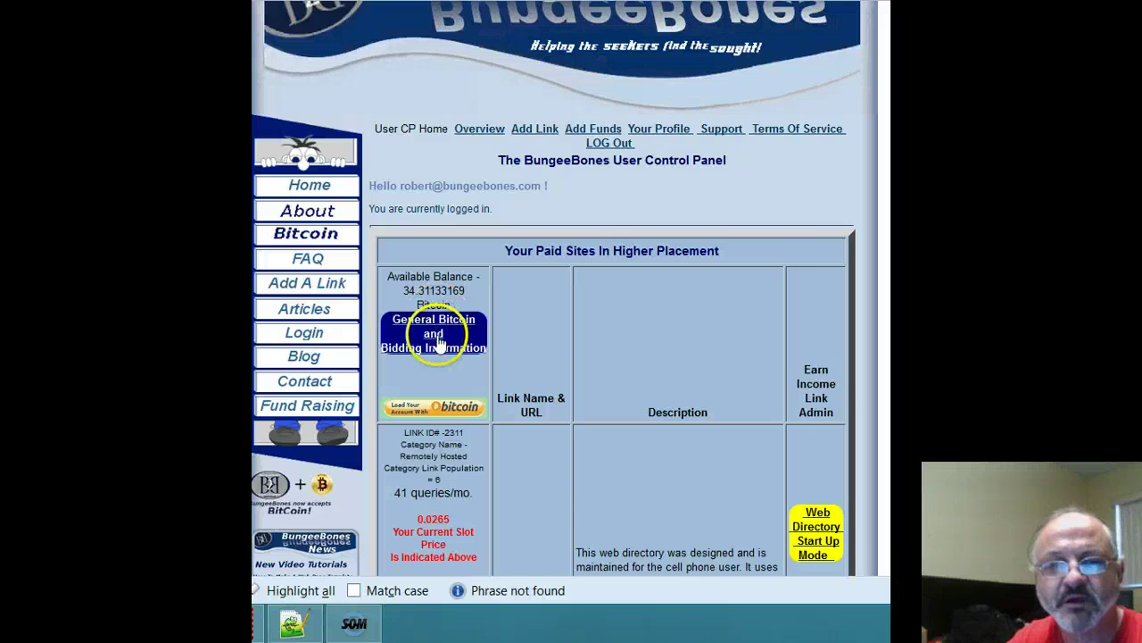
pyautogui.scroll(-6, 770, 210)
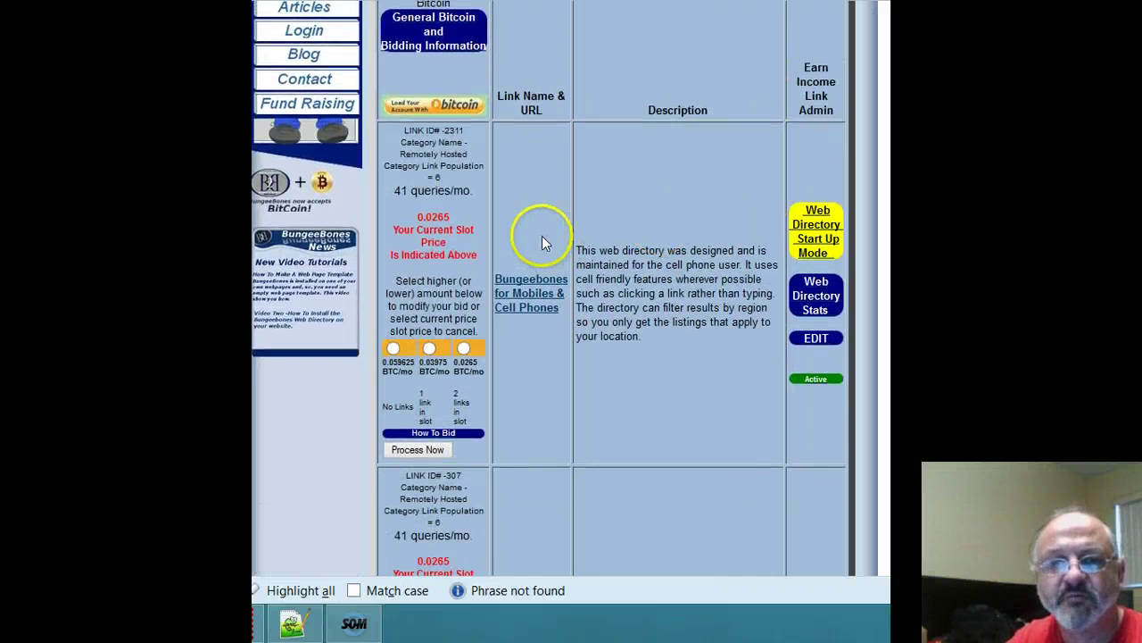
pyautogui.scroll(-10, 541, 236)
pyautogui.scroll(-3, 533, 274)
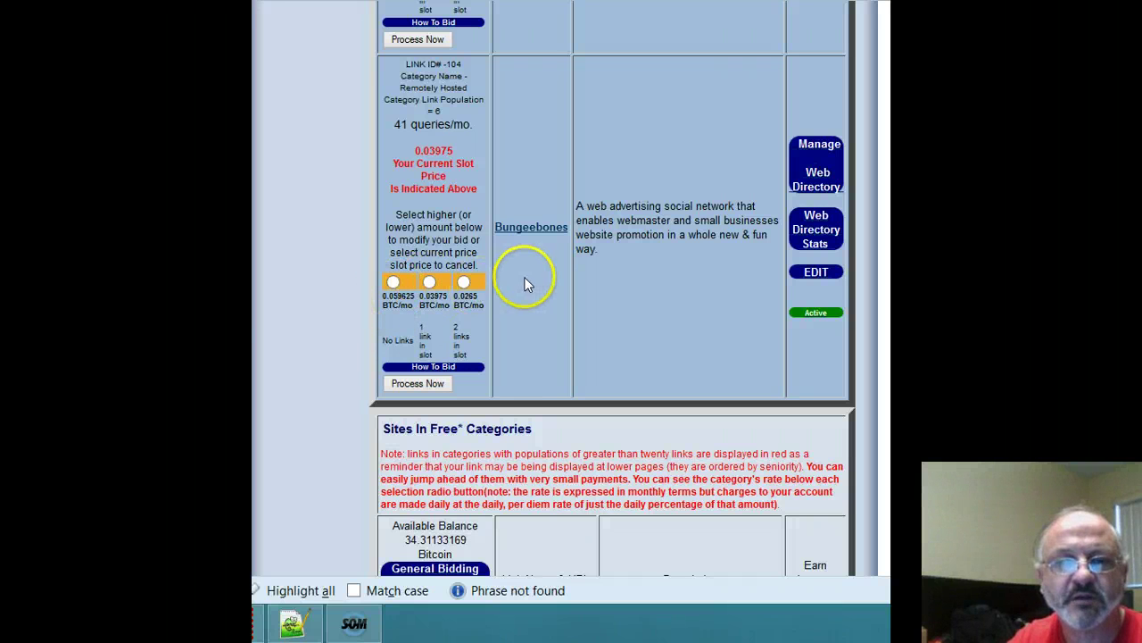
pyautogui.scroll(-10, 522, 281)
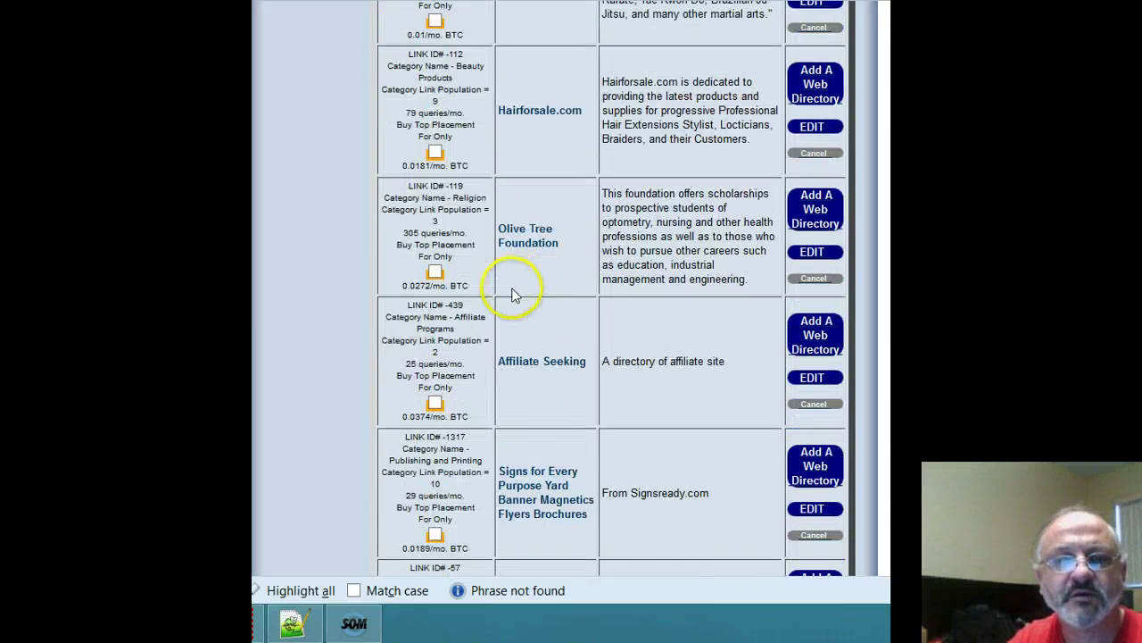
pyautogui.scroll(-5, 513, 295)
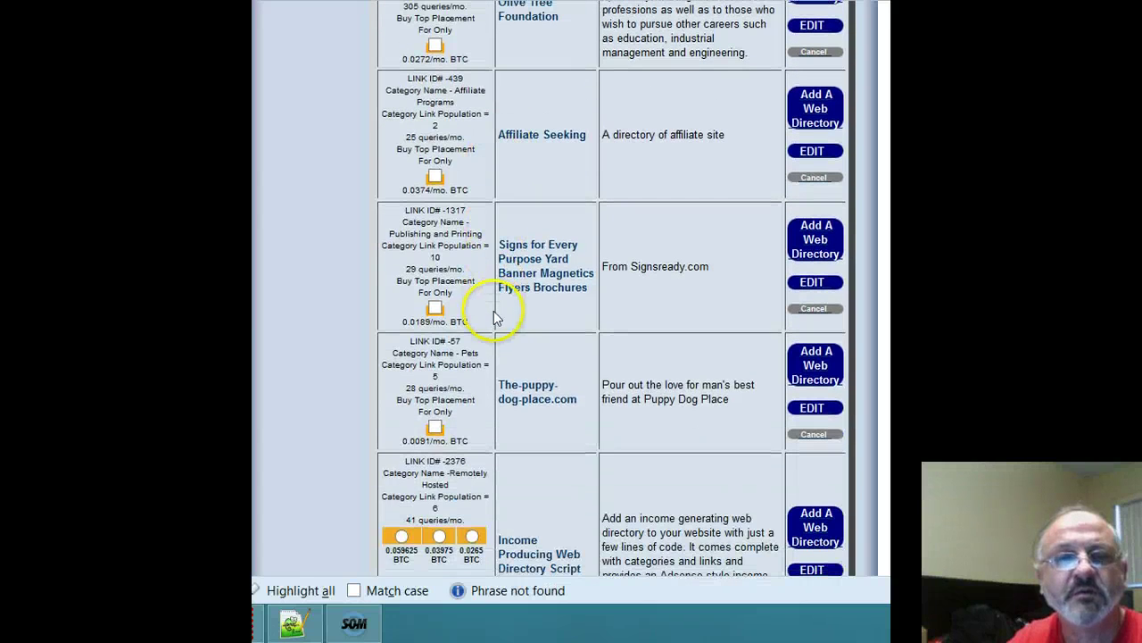
pyautogui.scroll(-3, 410, 299)
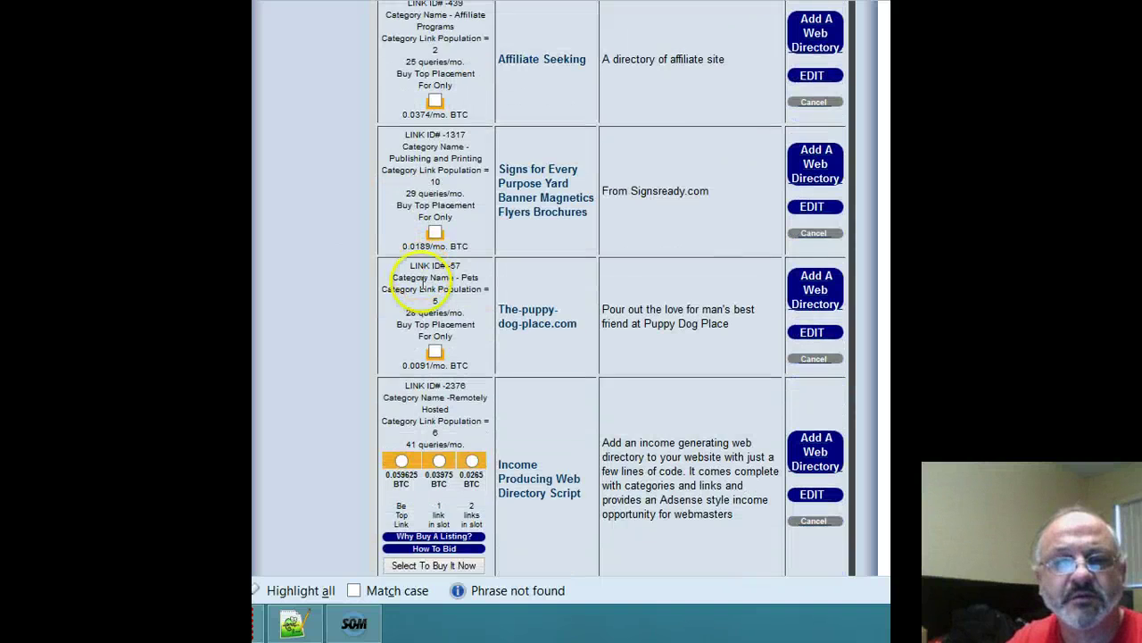
pyautogui.scroll(-3, 420, 287)
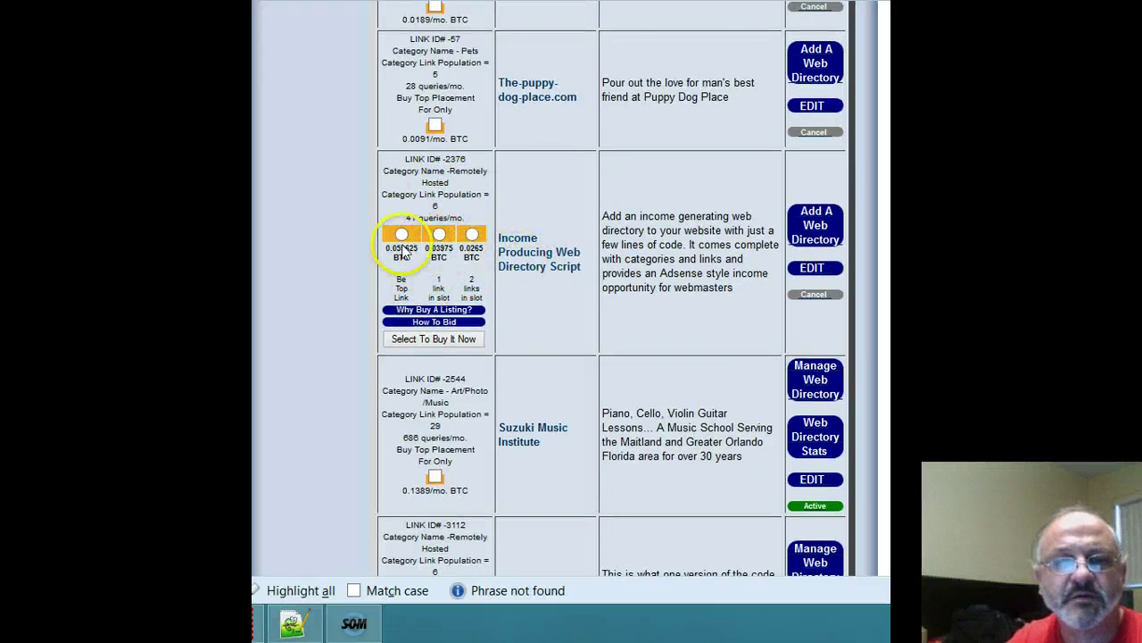
pyautogui.click(425, 341)
# - Review the per diem fee, accept the 0.059625 BTC slot purchase and return to the user control panel
pyautogui.scroll(-5, 451, 326)
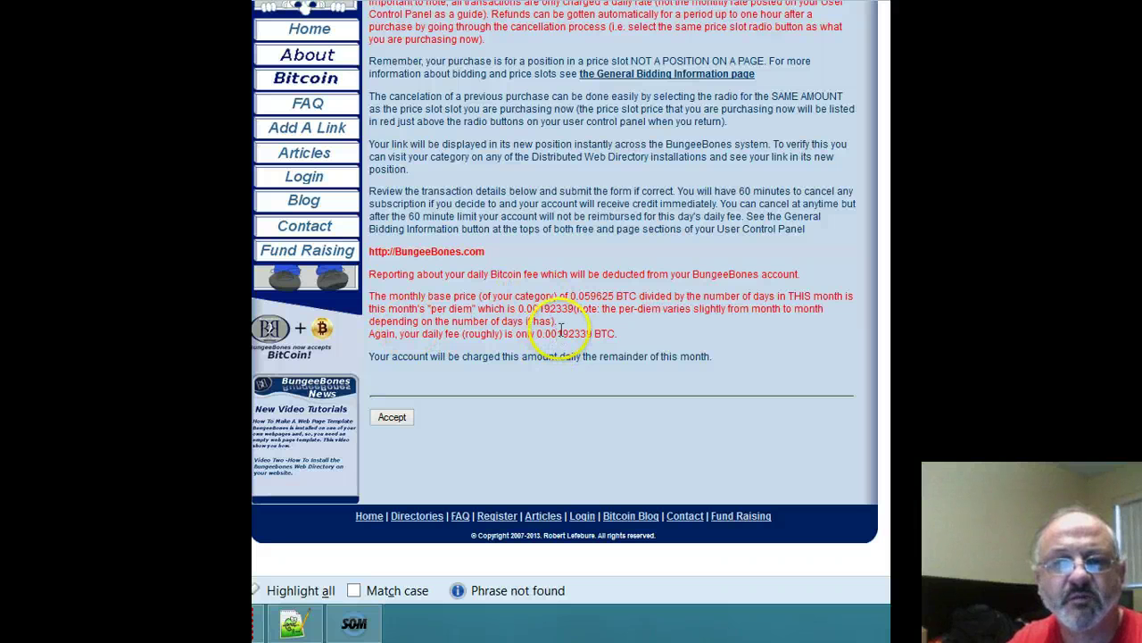
pyautogui.click(389, 417)
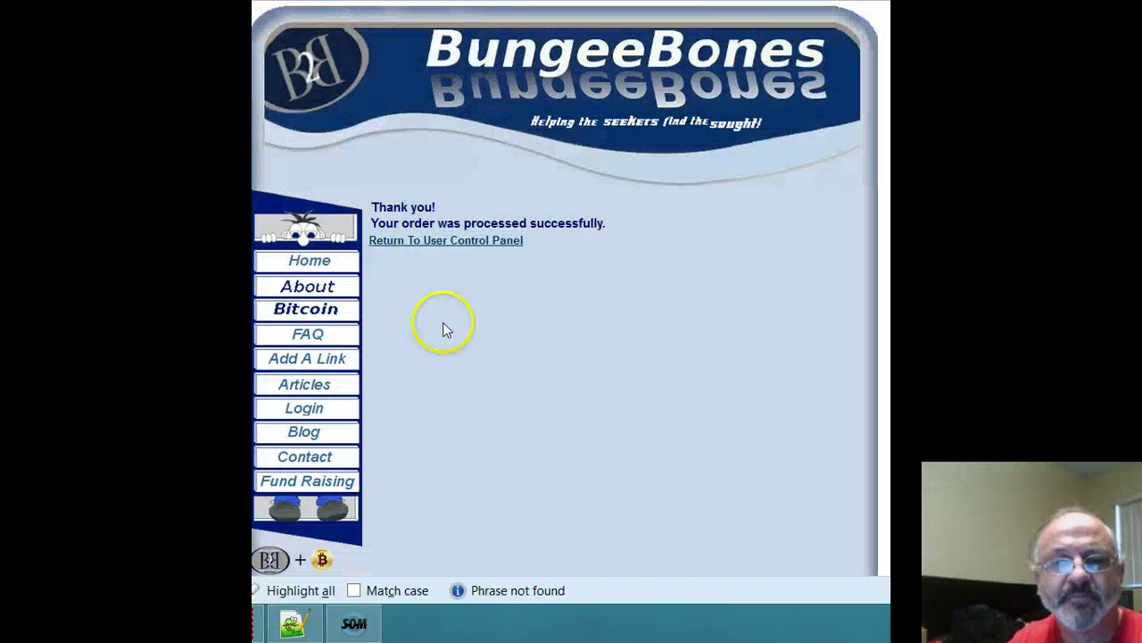
pyautogui.click(455, 242)
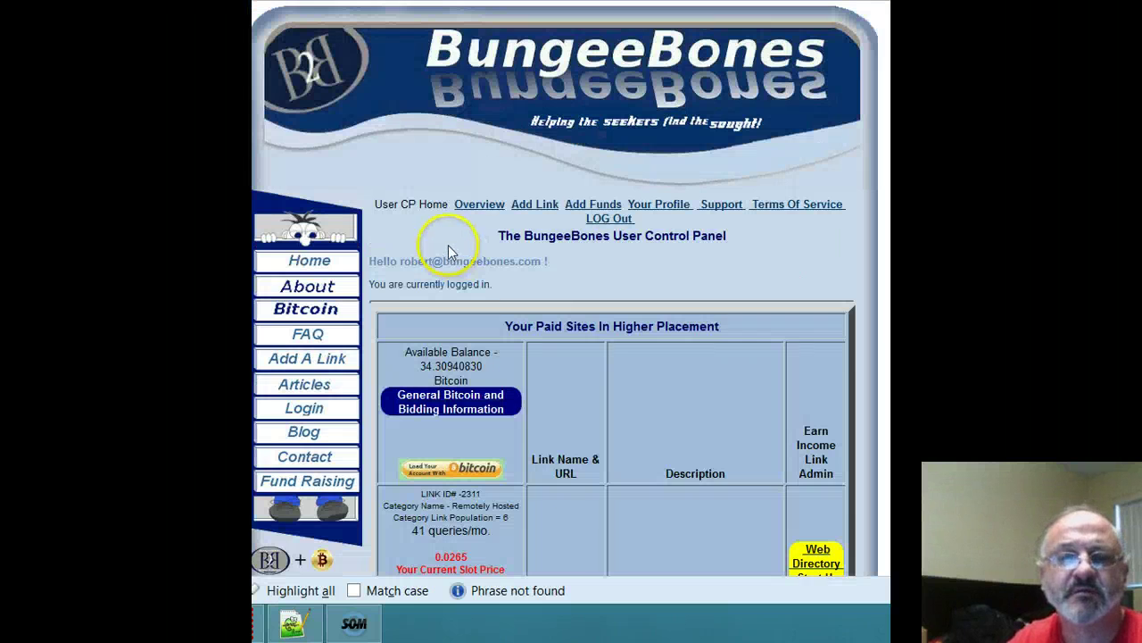
# - Select the current 0.059625 BTC slot of the paid Income Producing Web Directory Script link and process it to request cancellation
pyautogui.scroll(-5, 455, 230)
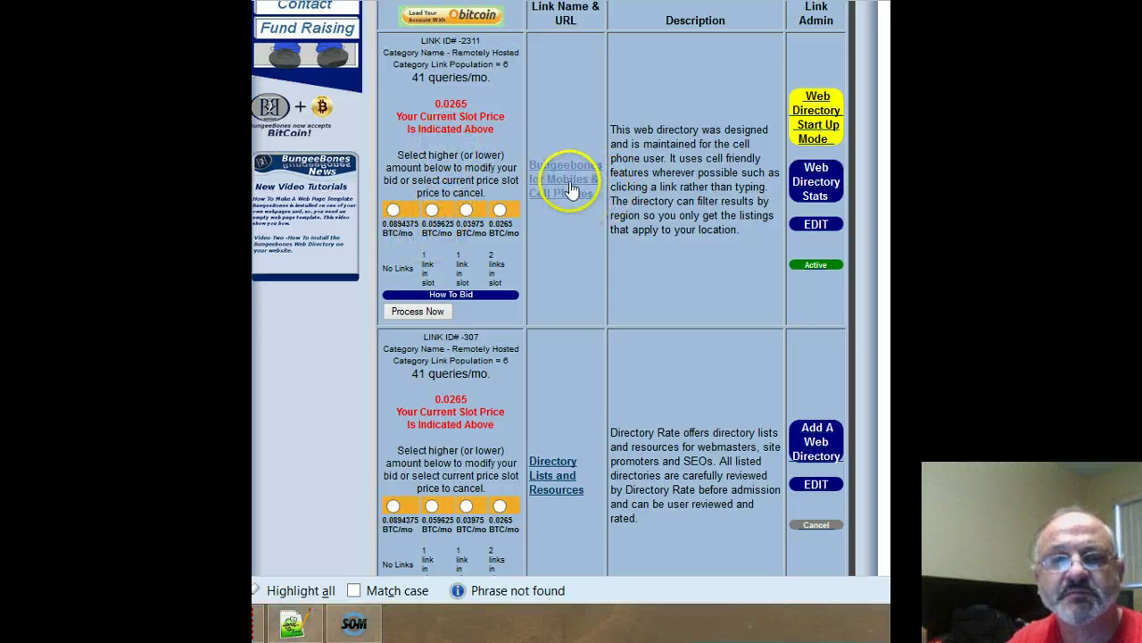
pyautogui.scroll(-3, 551, 255)
pyautogui.scroll(-2, 550, 256)
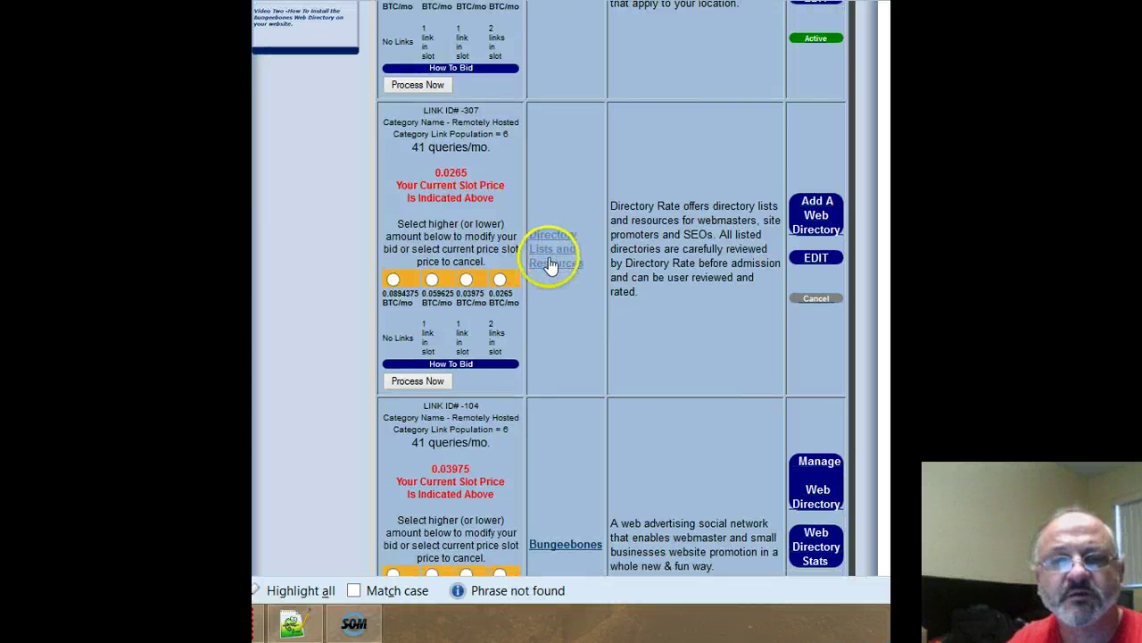
pyautogui.scroll(-7, 547, 296)
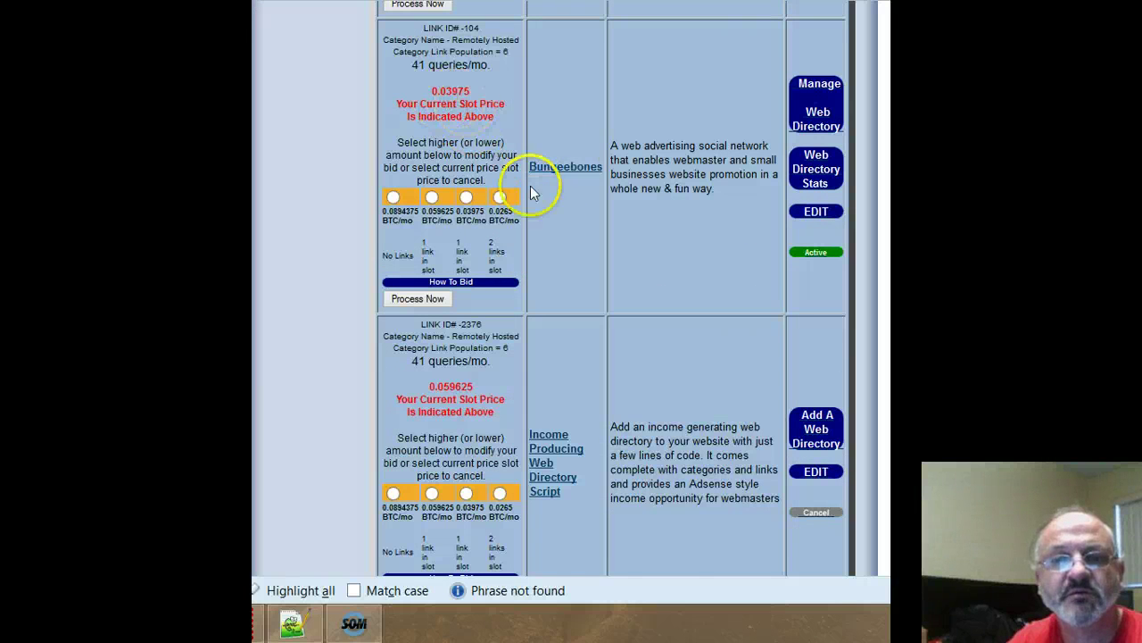
pyautogui.scroll(-1, 553, 262)
pyautogui.scroll(-4, 554, 262)
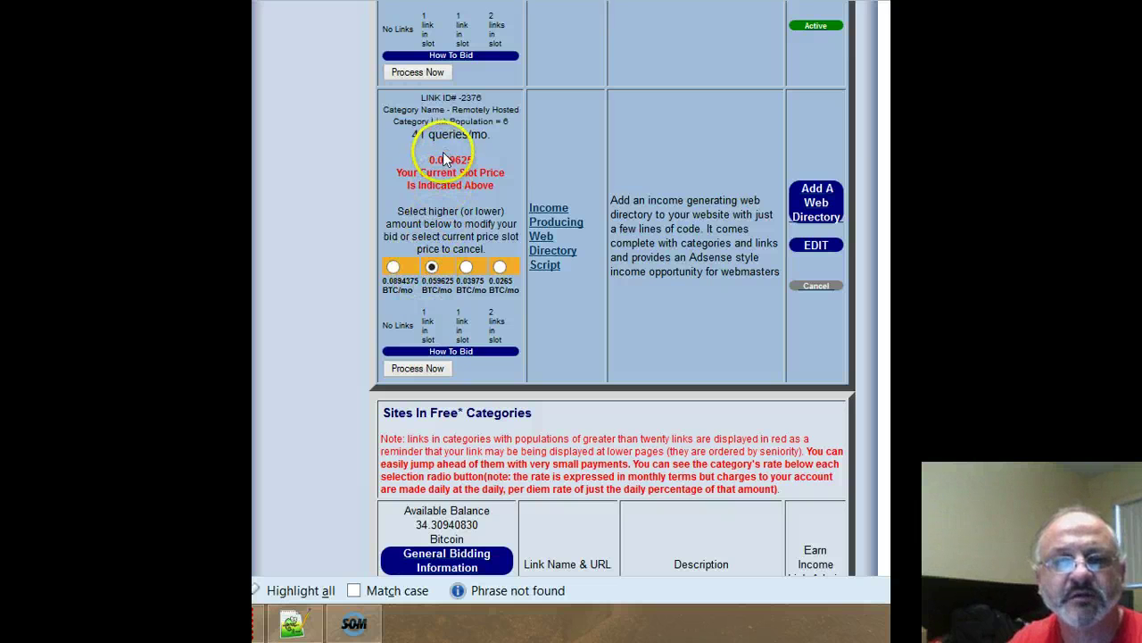
pyautogui.click(415, 370)
# - Highlight the cancellation note and the Paid Ad Cancellation heading, then accept the cancellation and return to the user control panel
pyautogui.scroll(-3, 432, 303)
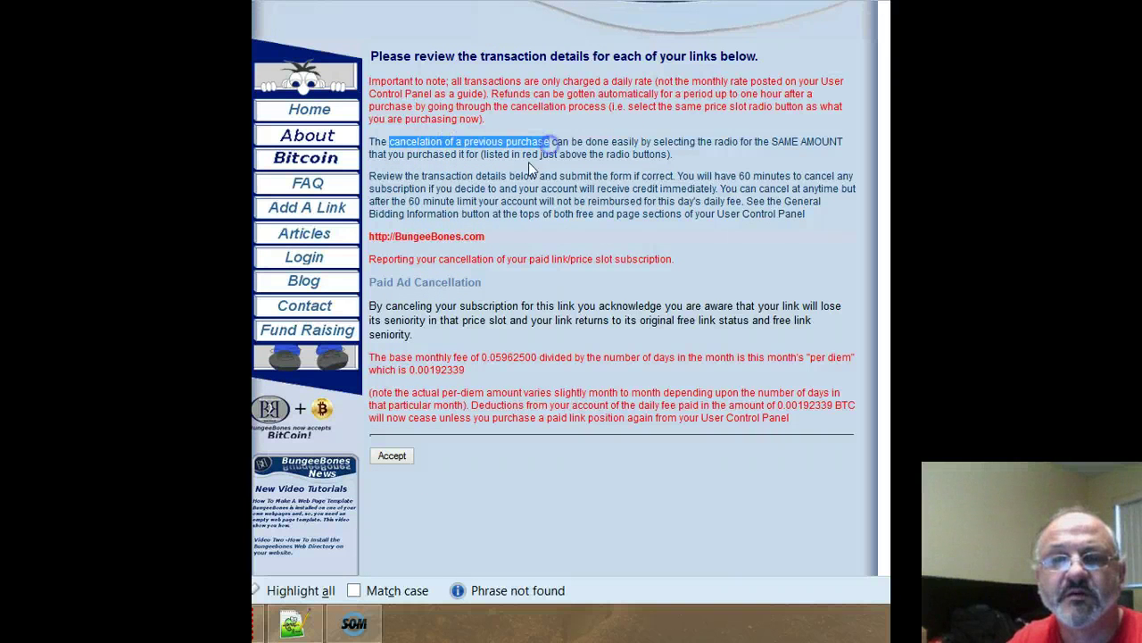
pyautogui.moveTo(368, 282); pyautogui.dragTo(406, 282)
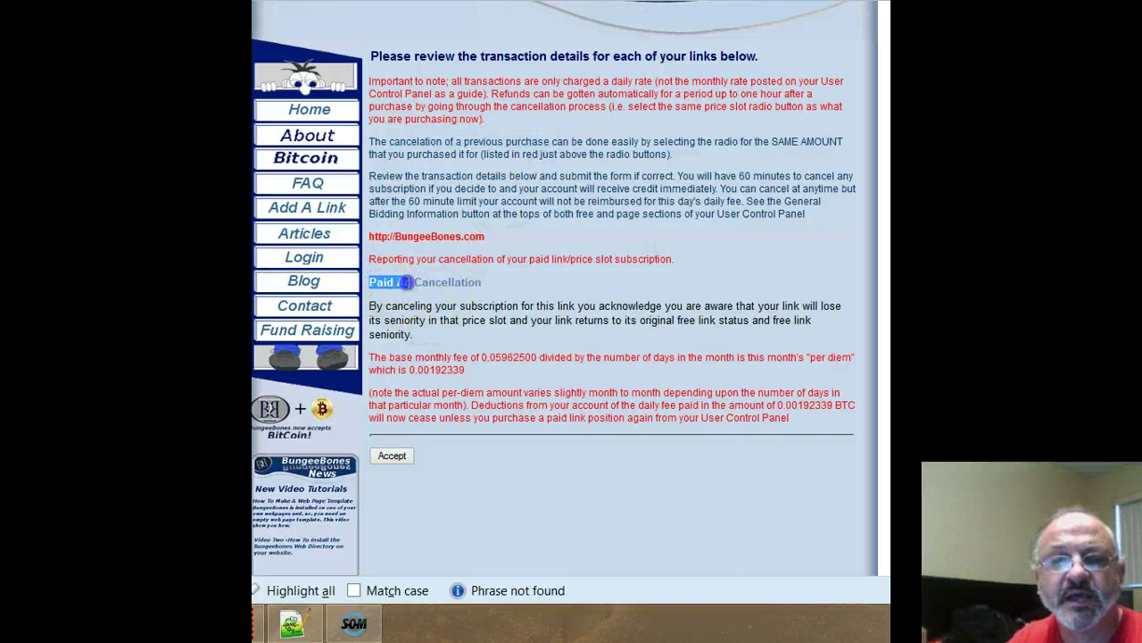
pyautogui.scroll(-2, 500, 278)
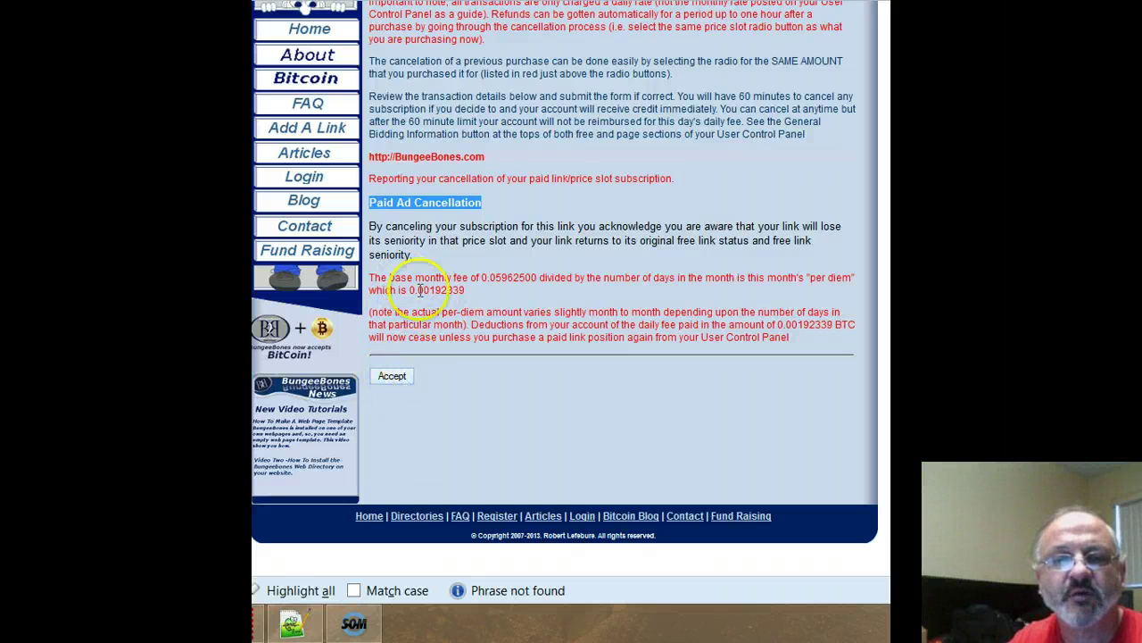
pyautogui.click(392, 375)
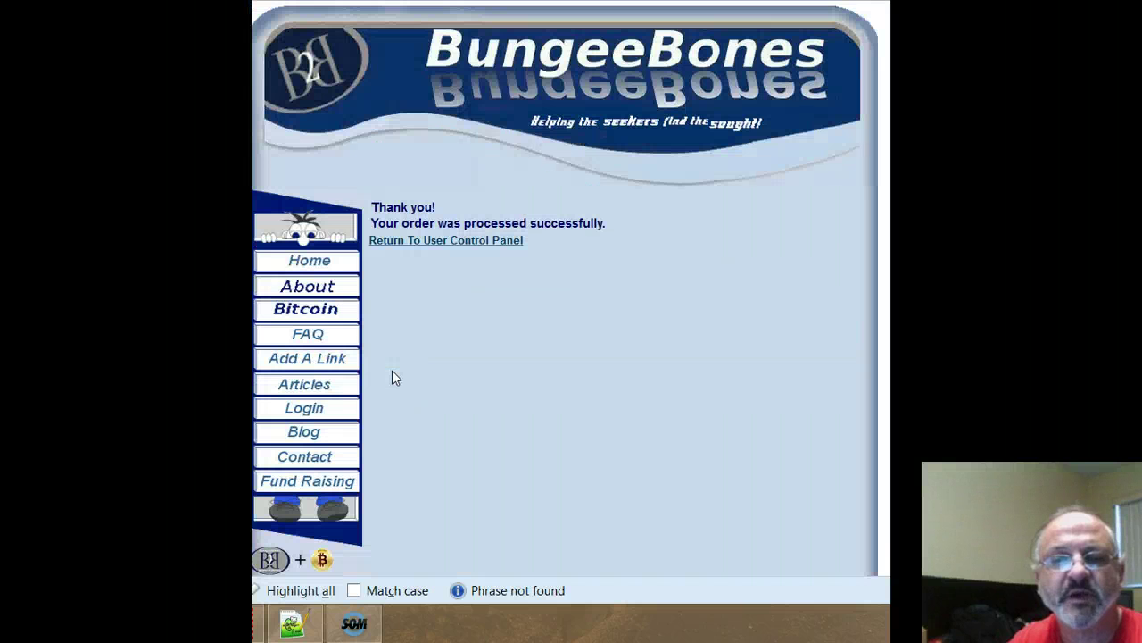
pyautogui.click(424, 242)
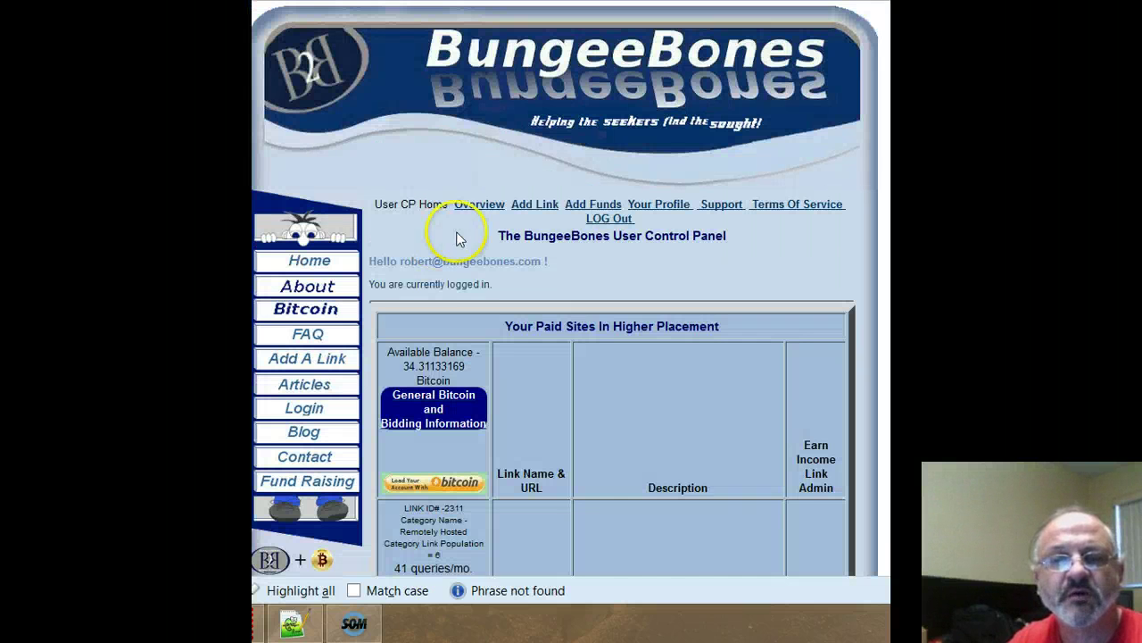
# - Choose the 0.03975 BTC slot for the Income Producing Web Directory Script link in the free categories and submit it for purchase
pyautogui.scroll(-8, 482, 316)
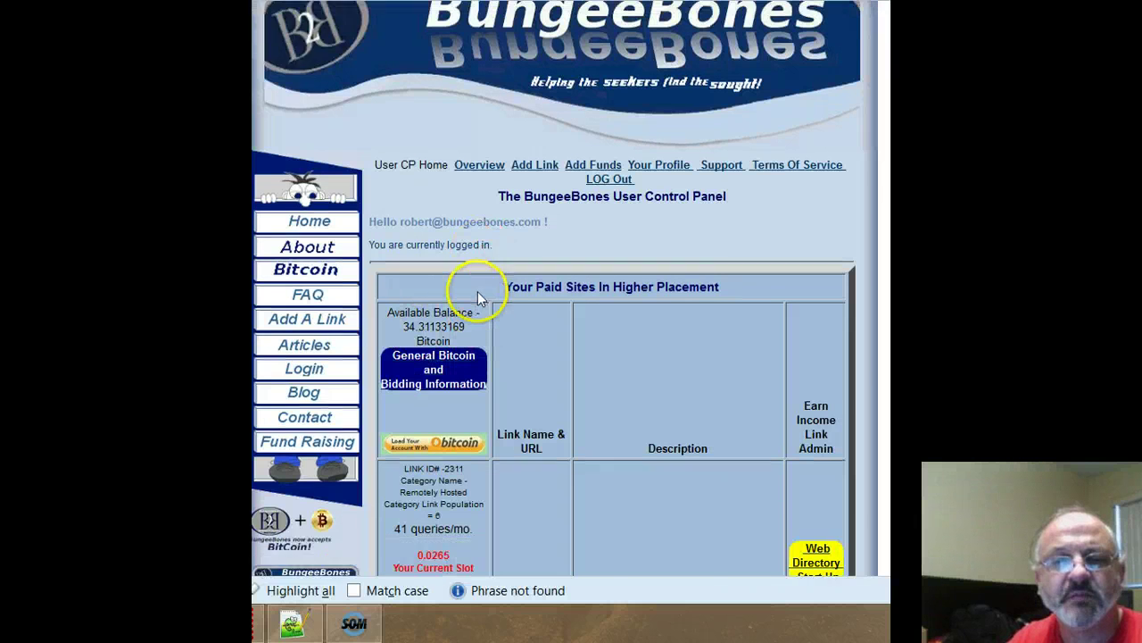
pyautogui.scroll(-12, 475, 279)
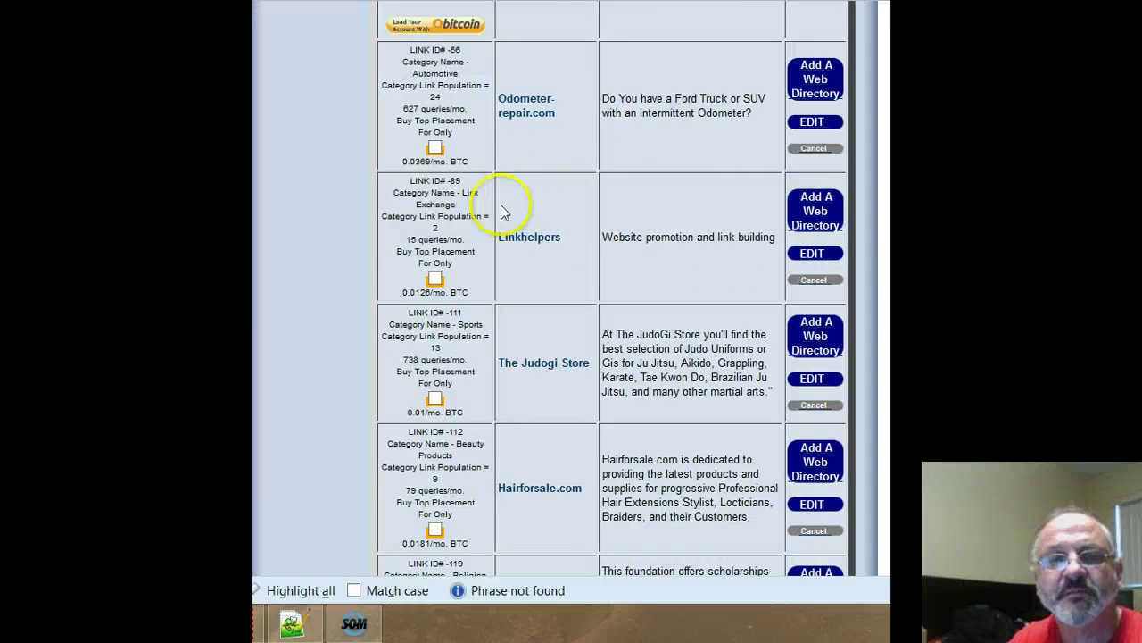
pyautogui.scroll(-8, 501, 212)
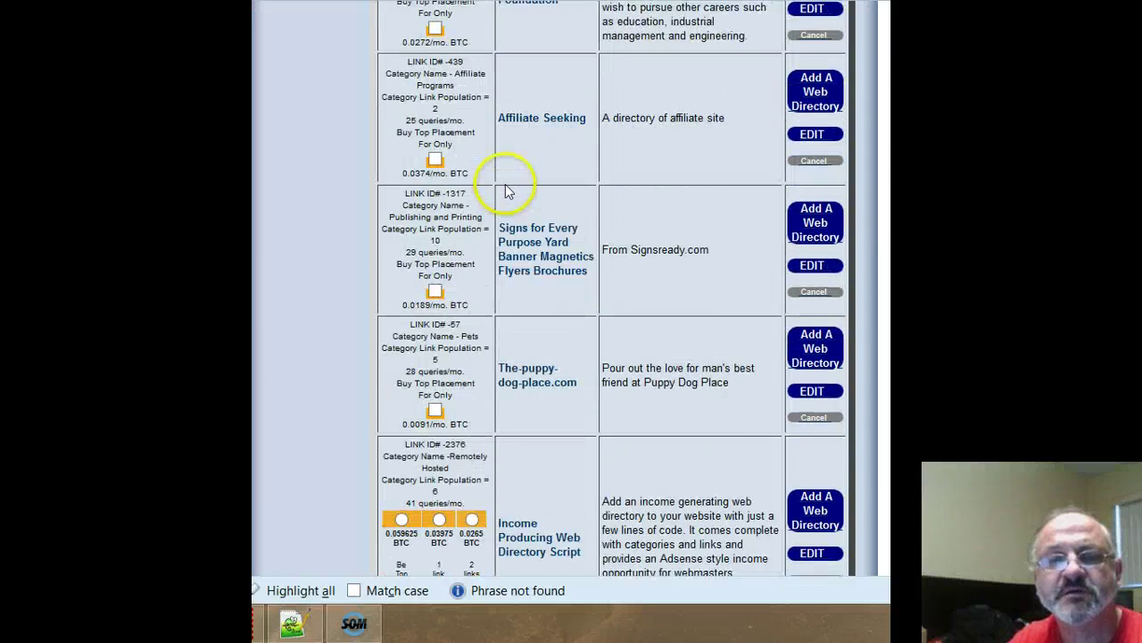
pyautogui.scroll(-1, 503, 183)
pyautogui.scroll(-3, 490, 230)
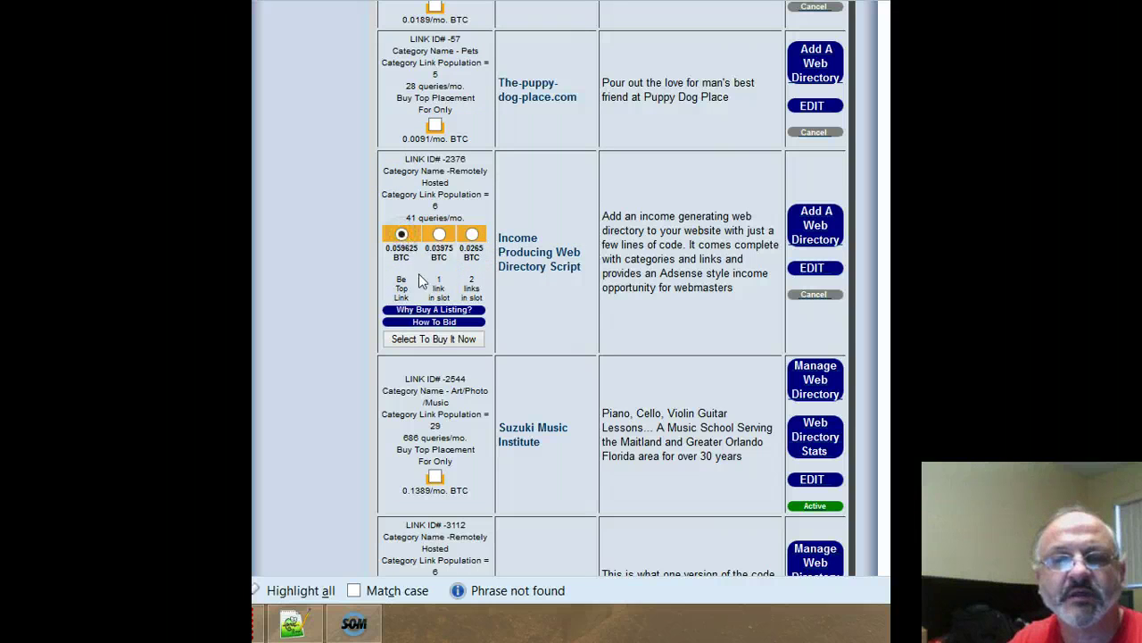
pyautogui.scroll(-2, 540, 256)
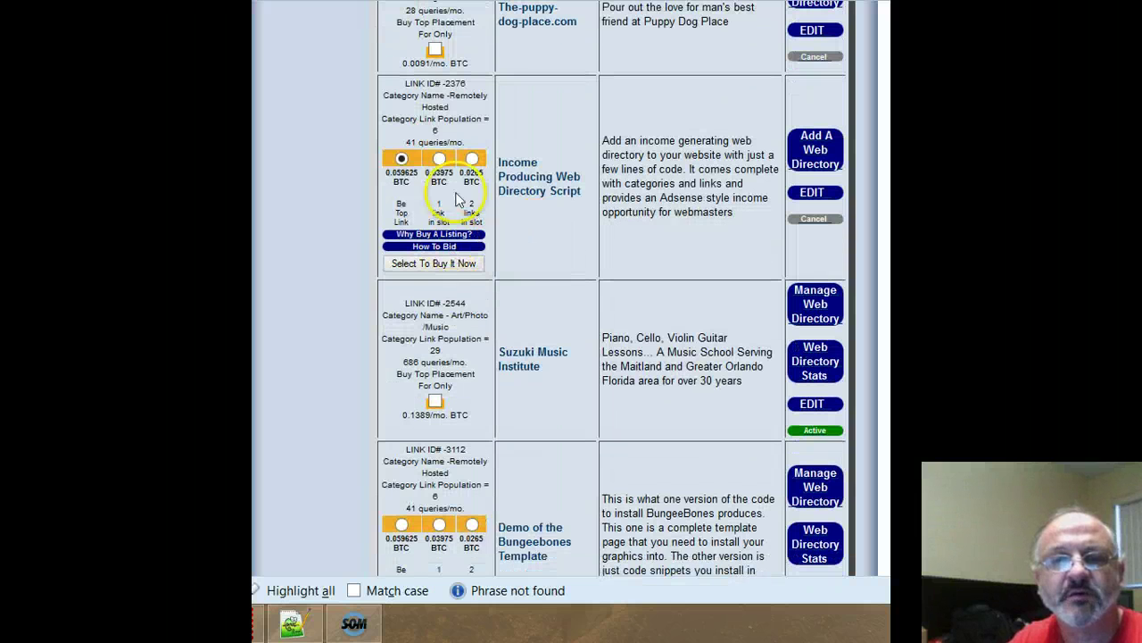
pyautogui.click(439, 160)
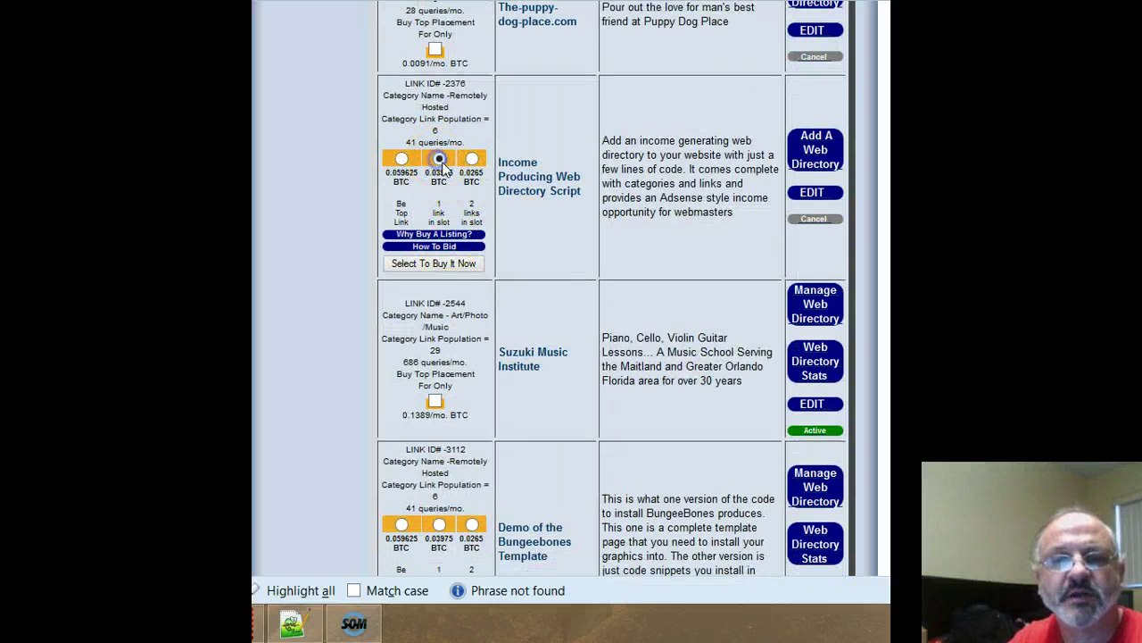
pyautogui.click(428, 264)
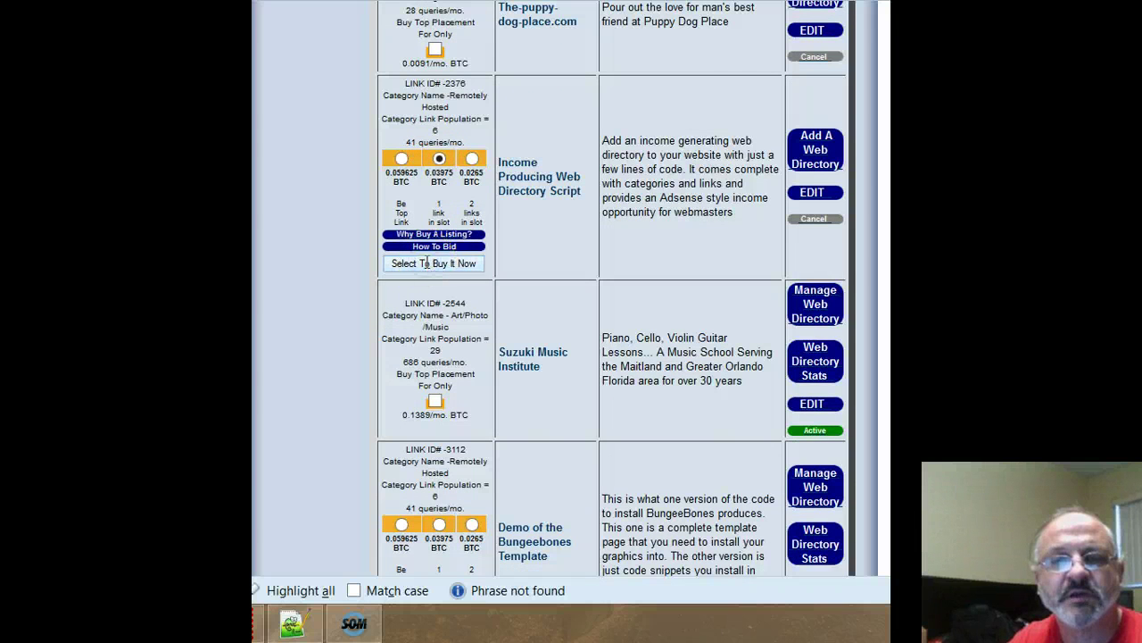
# - Accept the 0.03975 BTC slot purchase for the Income Producing Web Directory Script link and return to the user control panel
pyautogui.scroll(-5, 457, 218)
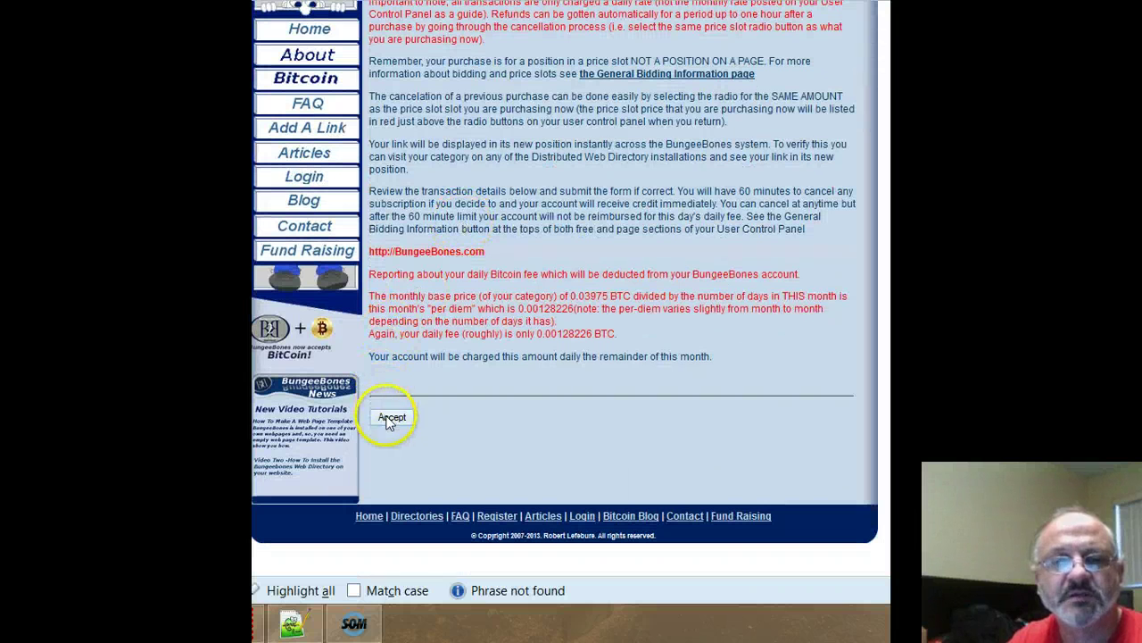
pyautogui.click(391, 418)
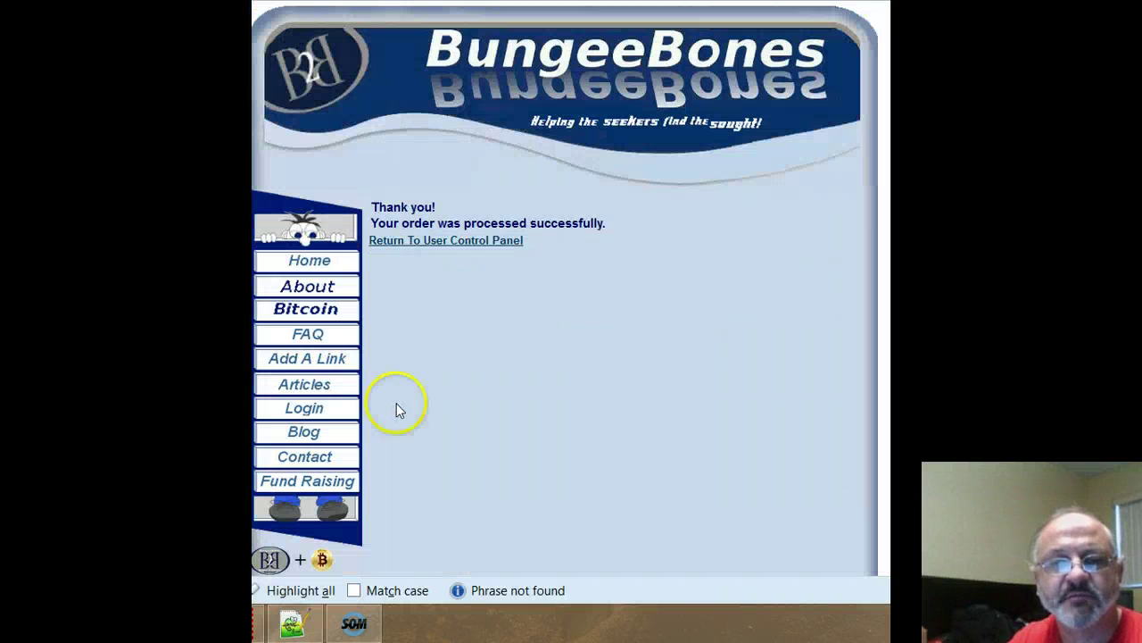
pyautogui.click(449, 241)
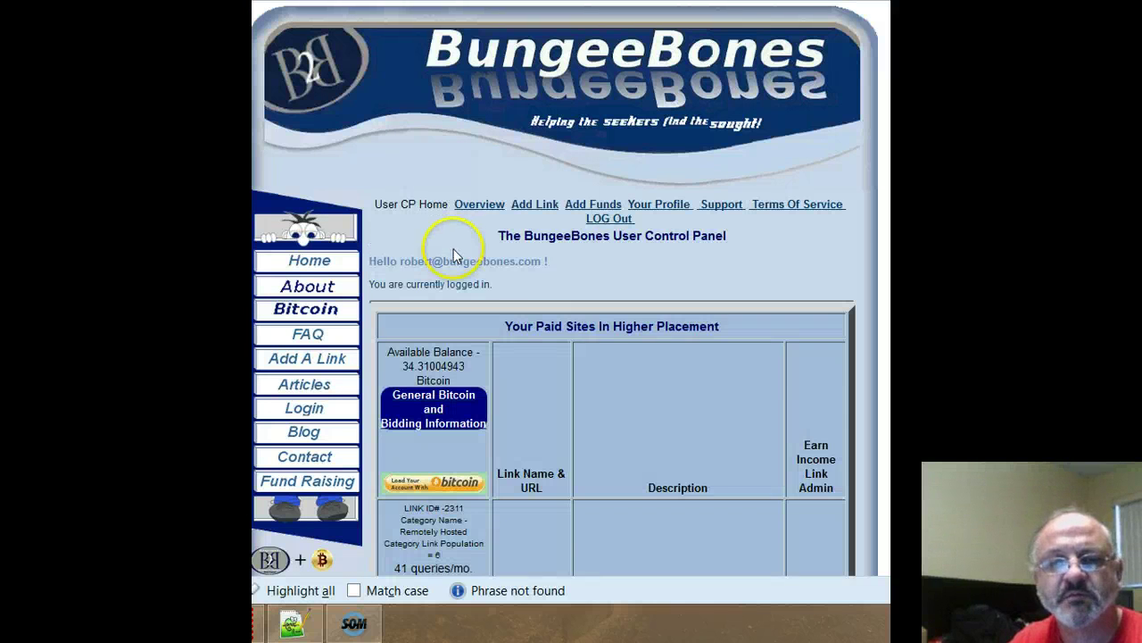
# - Buy the 0.059625 BTC top slot for the Demo of the Bungeebones Template link and return to the user control panel
pyautogui.scroll(-15, 453, 255)
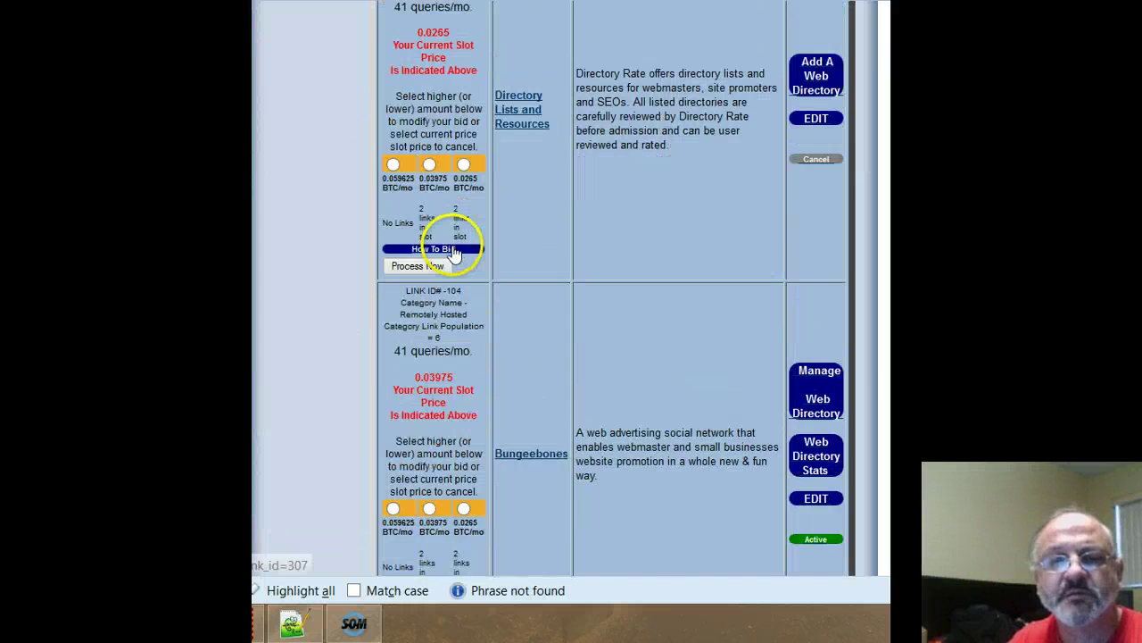
pyautogui.scroll(-6, 453, 250)
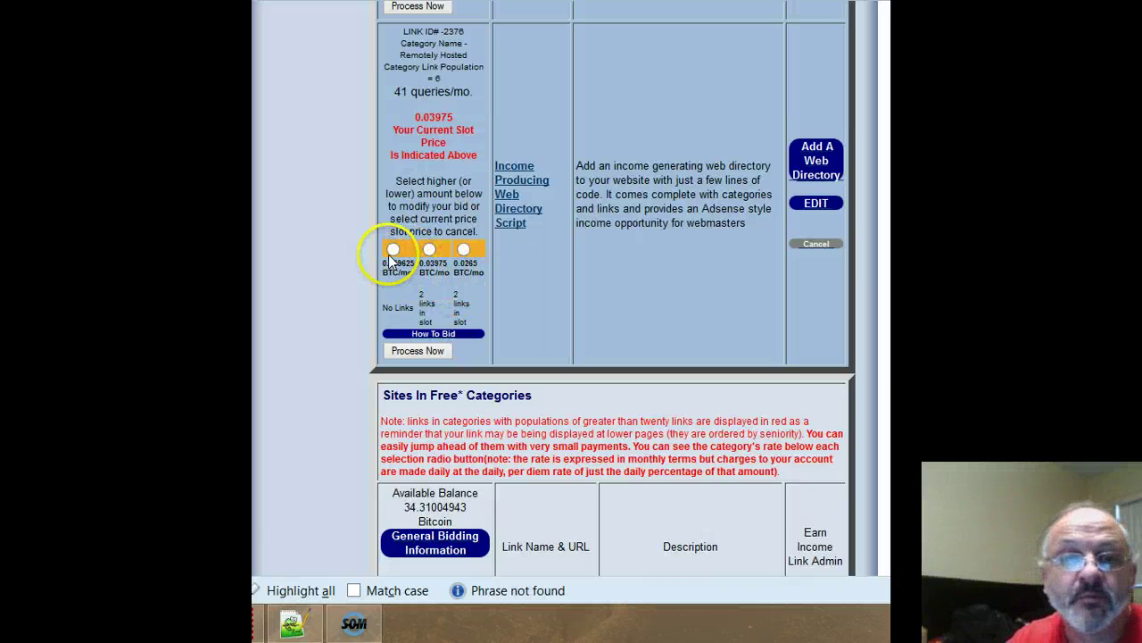
pyautogui.scroll(-5, 492, 274)
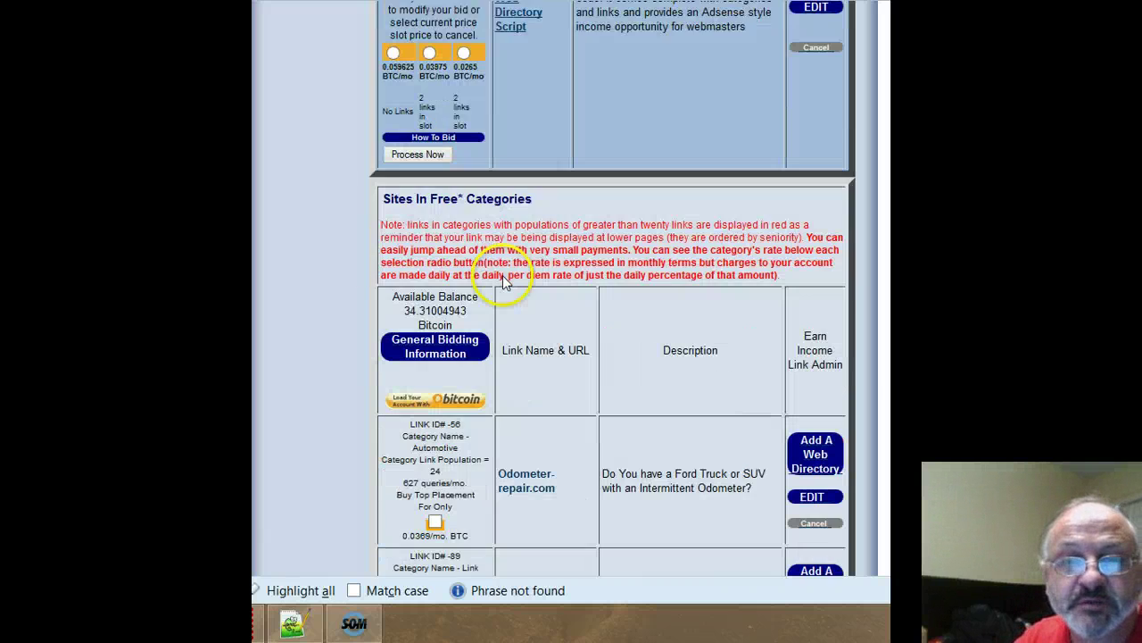
pyautogui.scroll(-7, 502, 282)
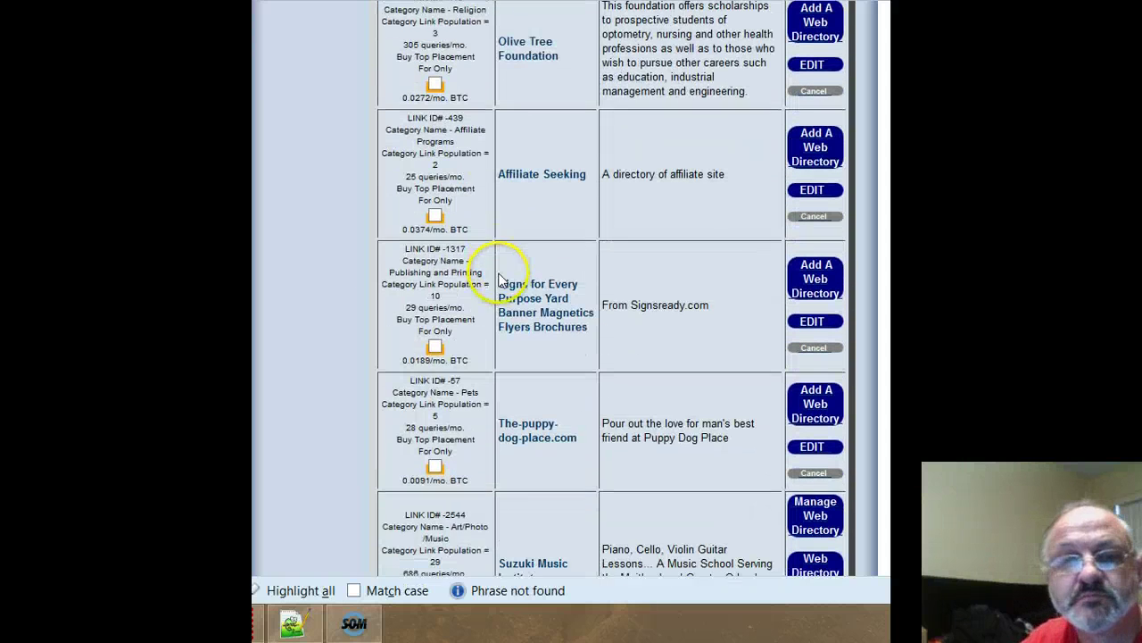
pyautogui.scroll(-4, 498, 279)
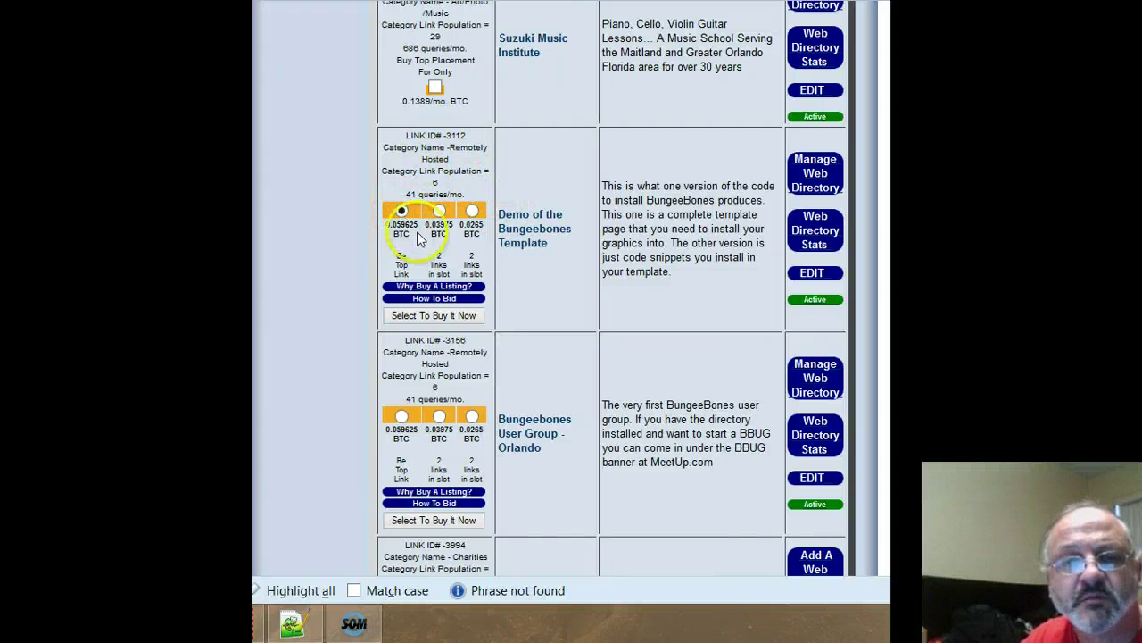
pyautogui.click(429, 317)
pyautogui.scroll(-5, 458, 257)
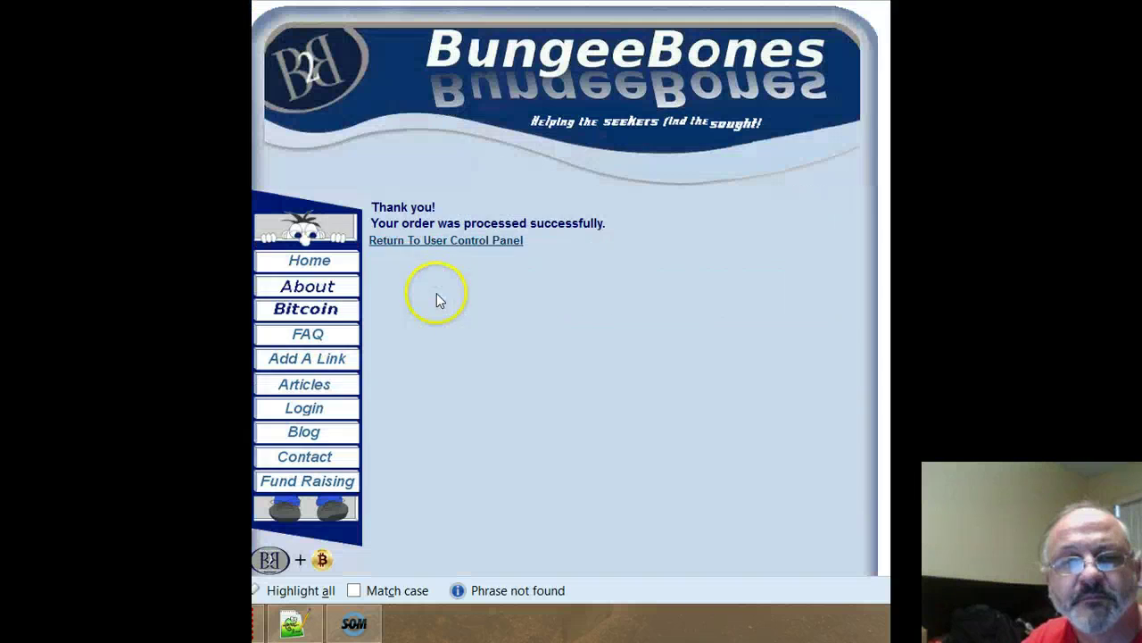
pyautogui.click(451, 241)
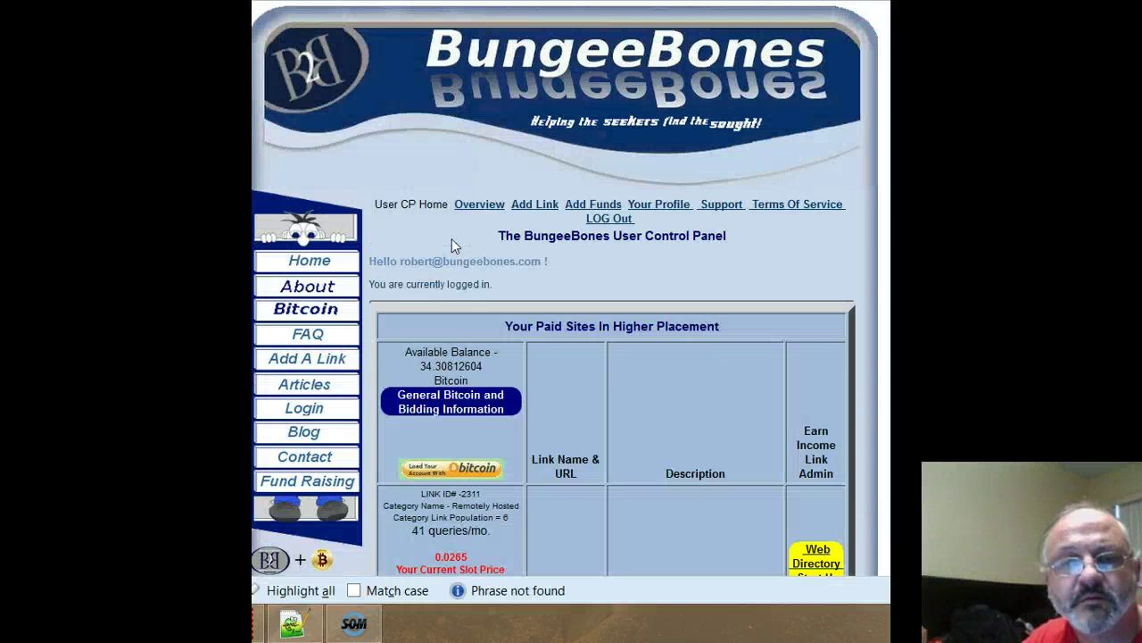
# - Find the Demo of the Bungeebones Template link among the paid sites and highlight its current slot price
pyautogui.scroll(-8, 451, 238)
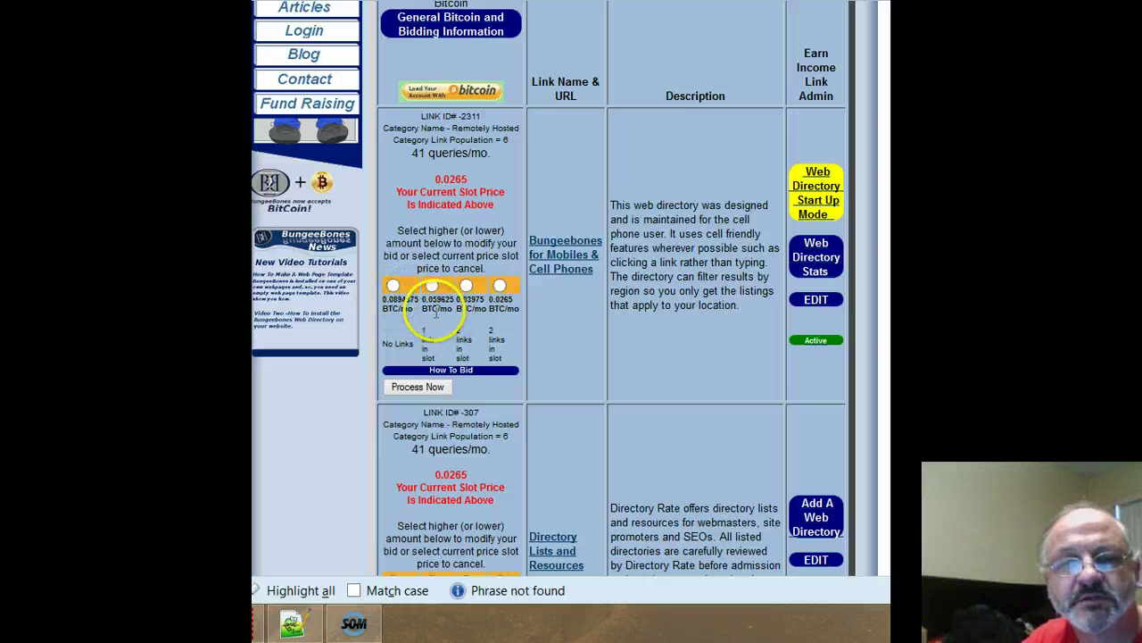
pyautogui.middleClick(567, 308)
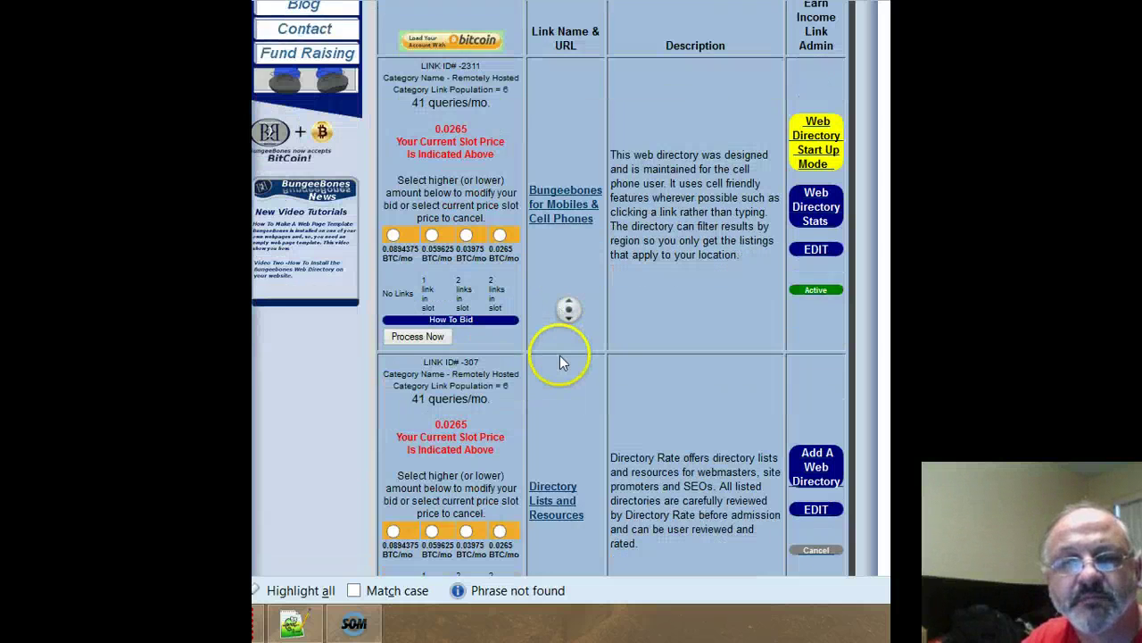
pyautogui.middleClick(554, 348)
pyautogui.scroll(-15, 554, 348)
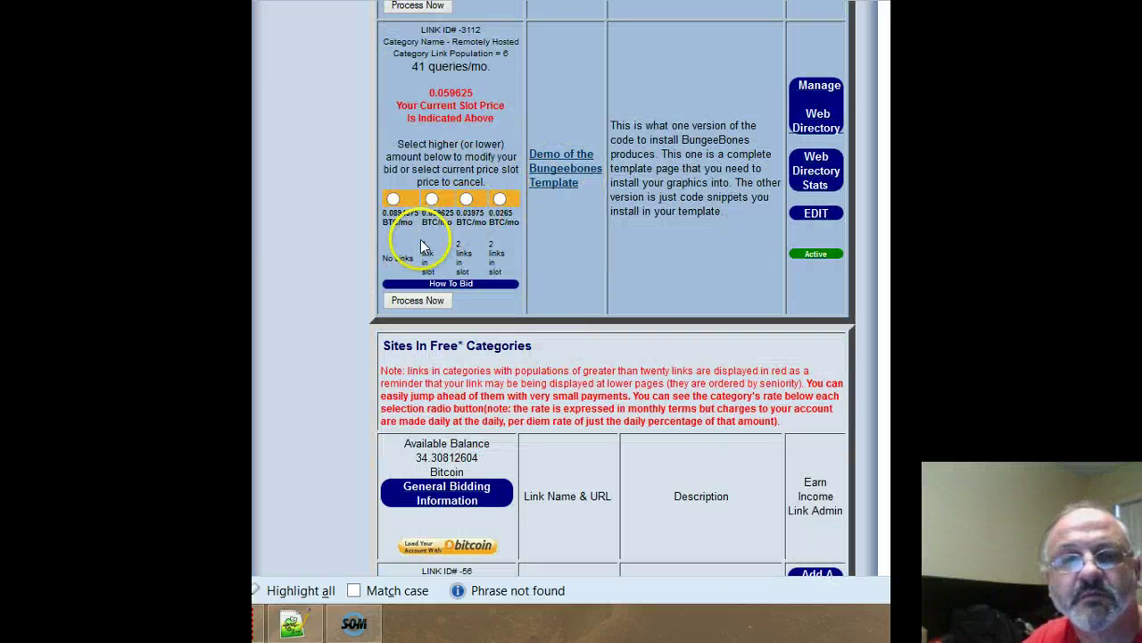
pyautogui.click(451, 92)
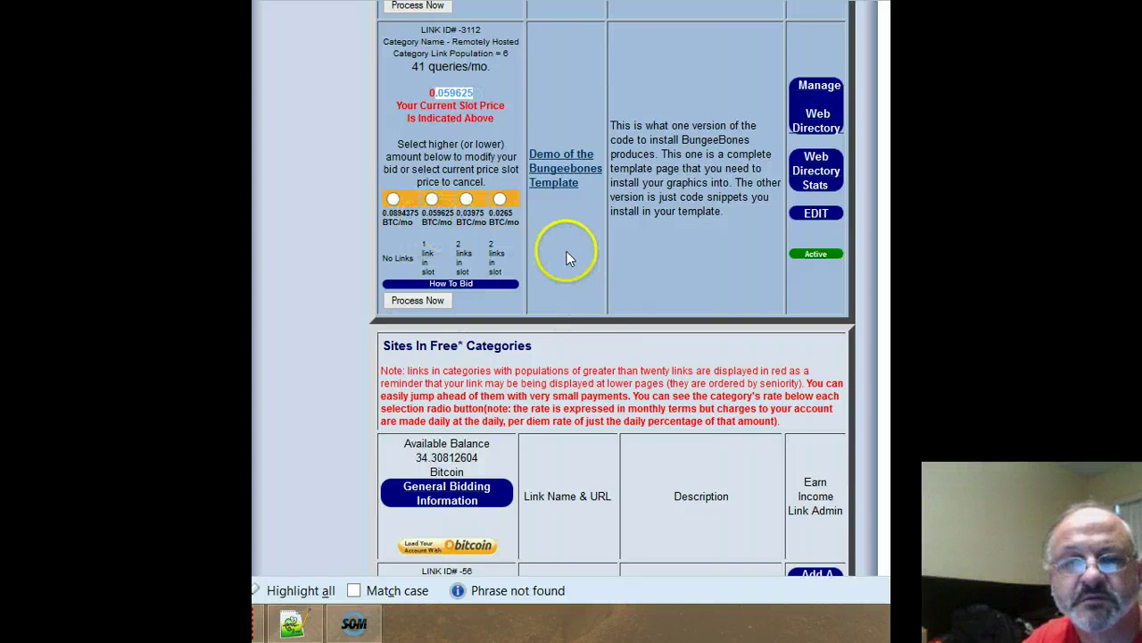
# - Buy the 0.0265 BTC slot for the Bungeebones User Group - Orlando link in the free categories and return to the user control panel
pyautogui.scroll(-6, 566, 258)
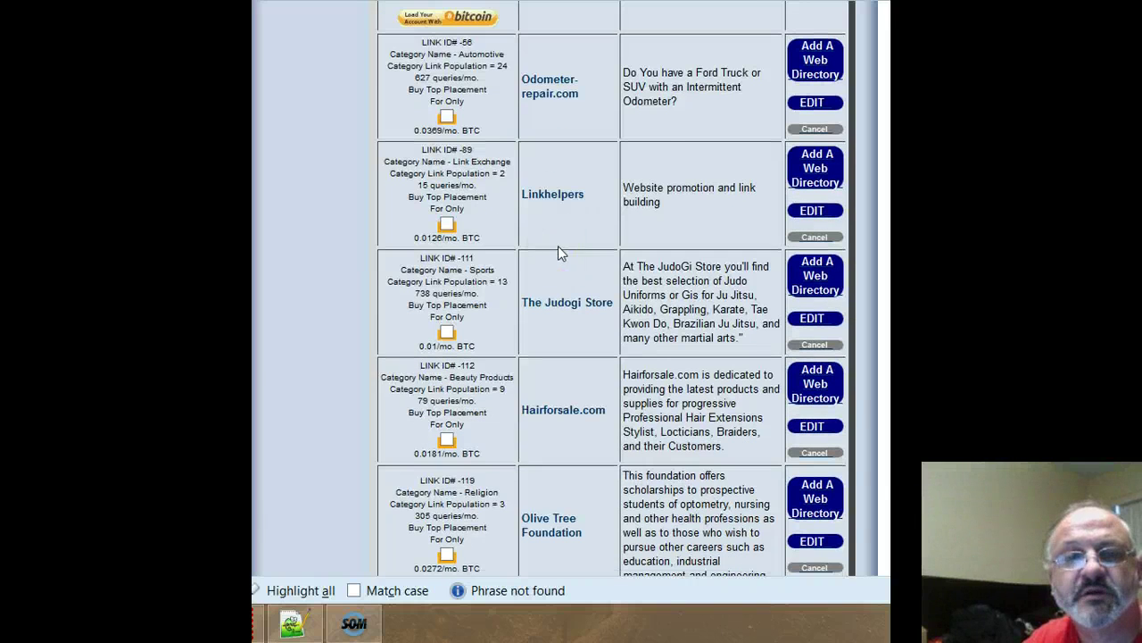
pyautogui.scroll(-3, 558, 250)
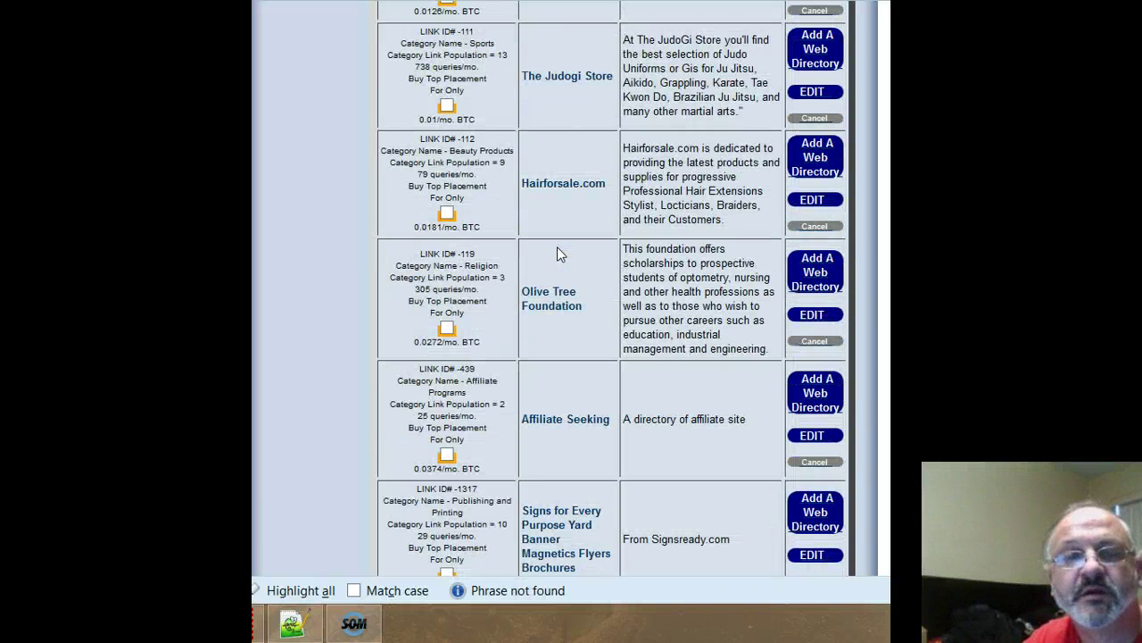
pyautogui.scroll(-1, 557, 249)
pyautogui.scroll(-5, 556, 250)
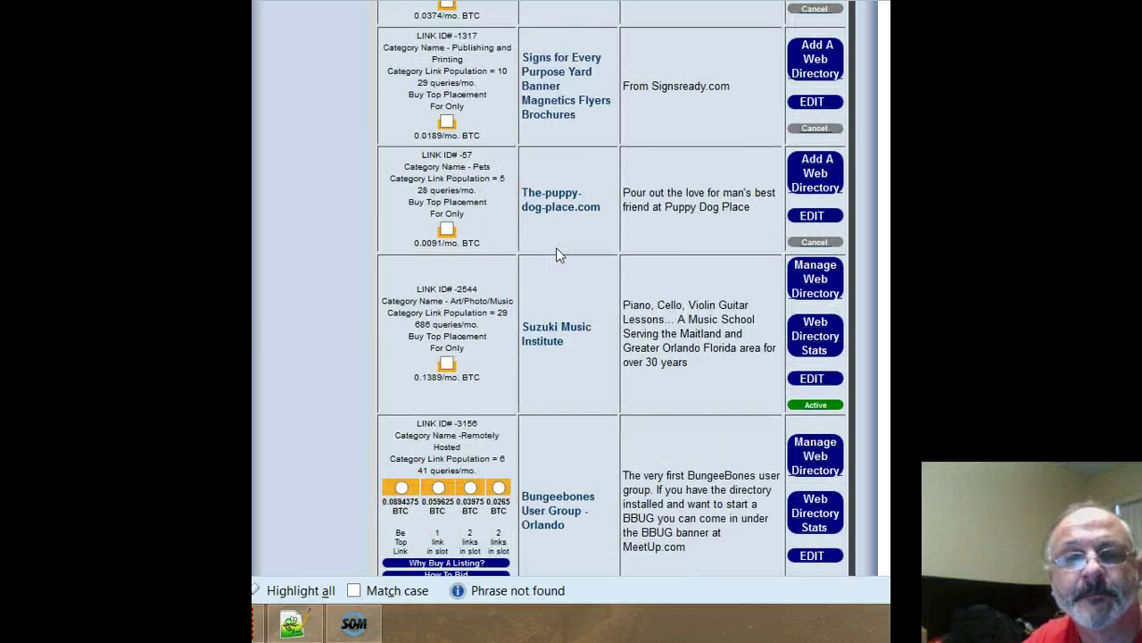
pyautogui.scroll(-1, 556, 249)
pyautogui.scroll(-2, 557, 257)
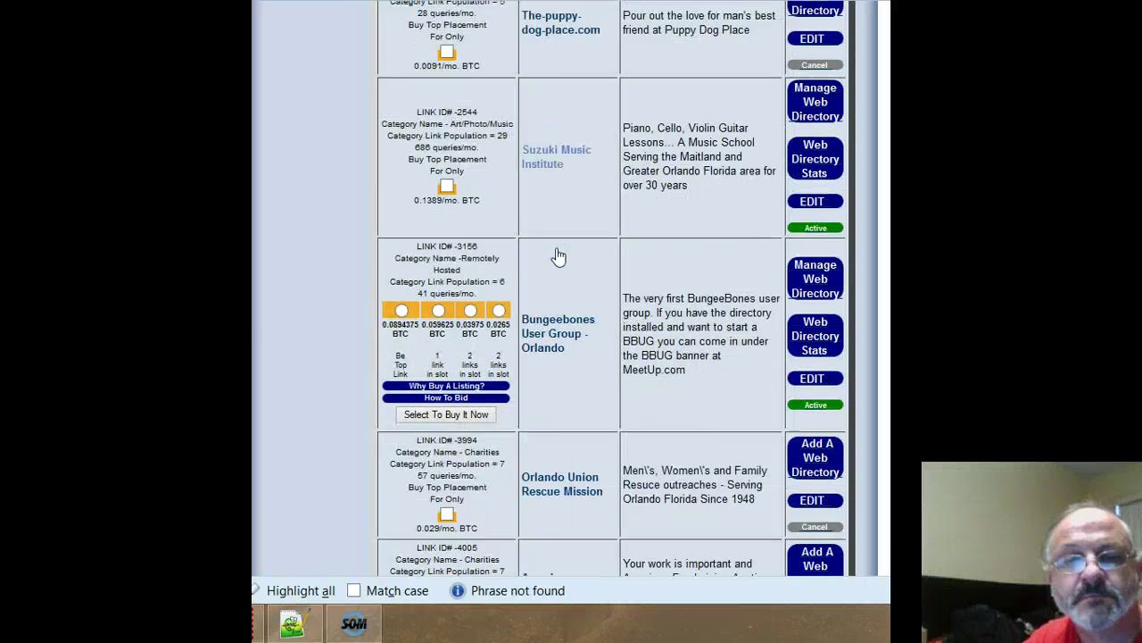
pyautogui.click(416, 230)
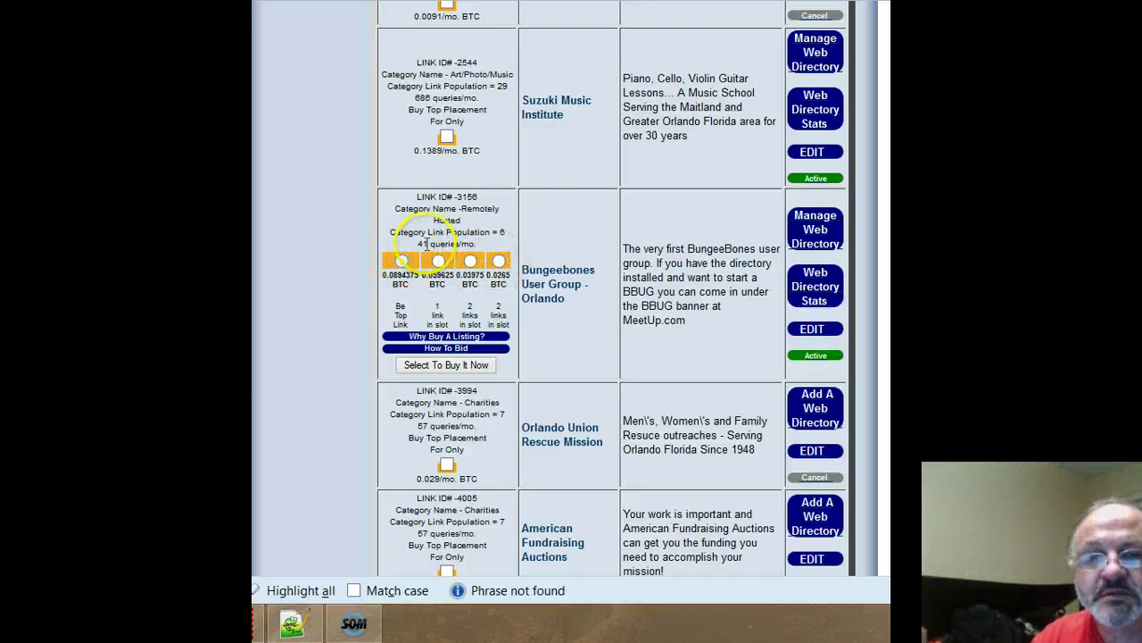
pyautogui.click(498, 261)
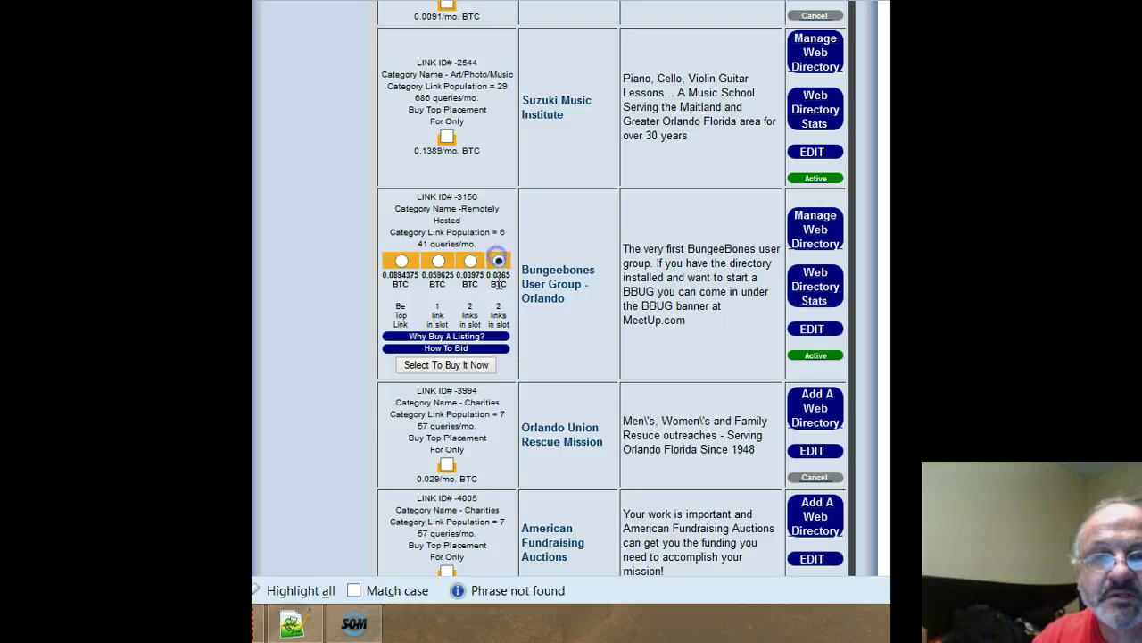
pyautogui.click(451, 365)
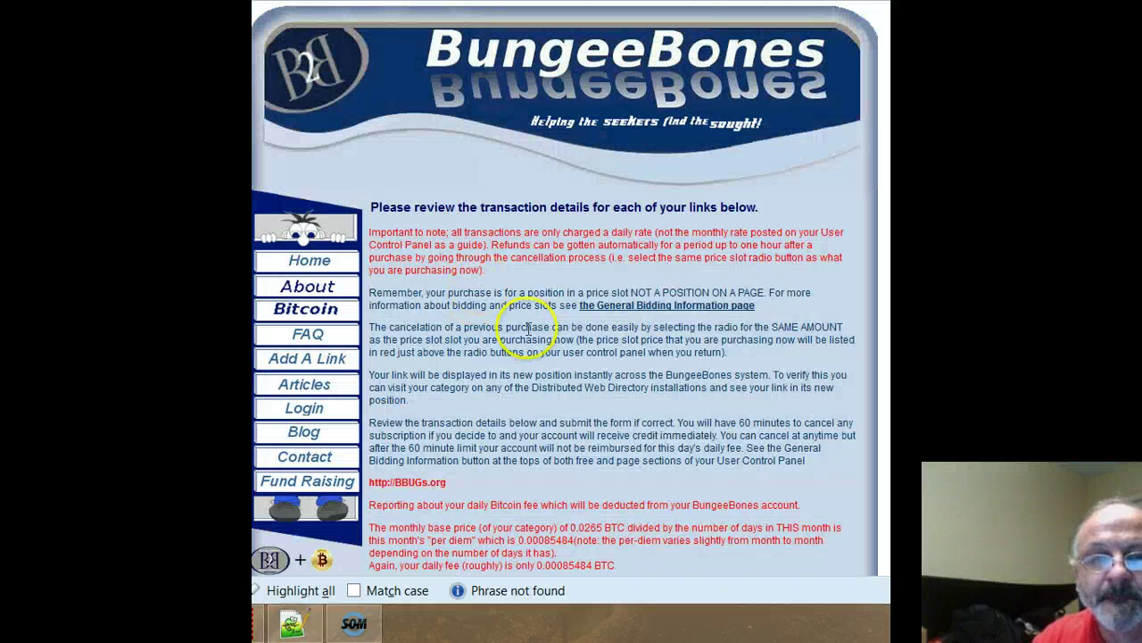
pyautogui.scroll(-5, 530, 321)
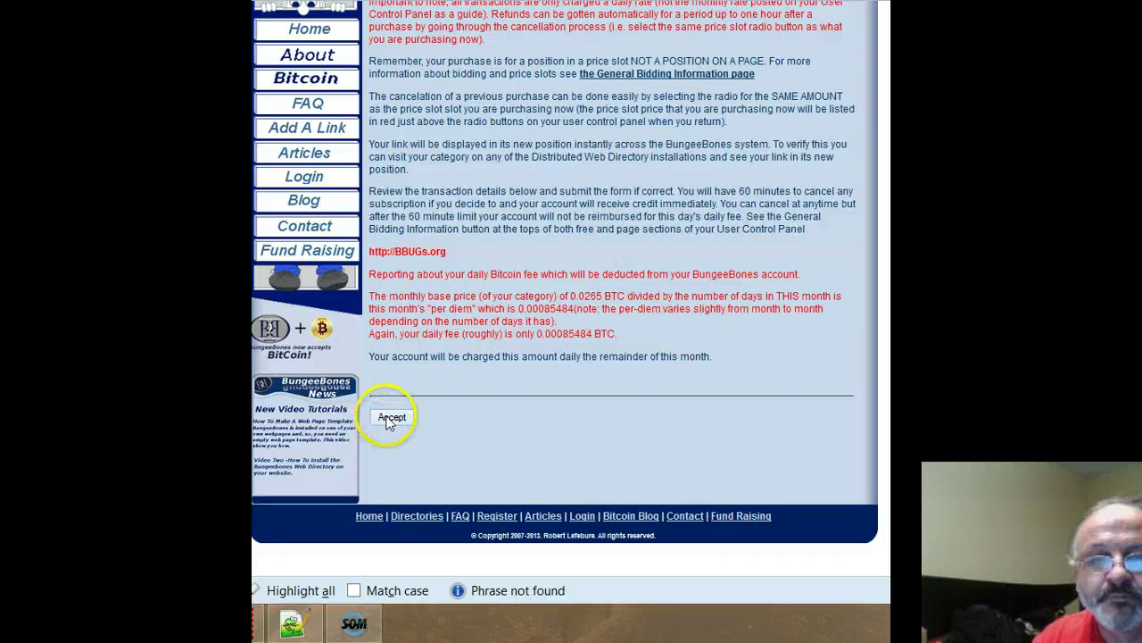
pyautogui.click(390, 420)
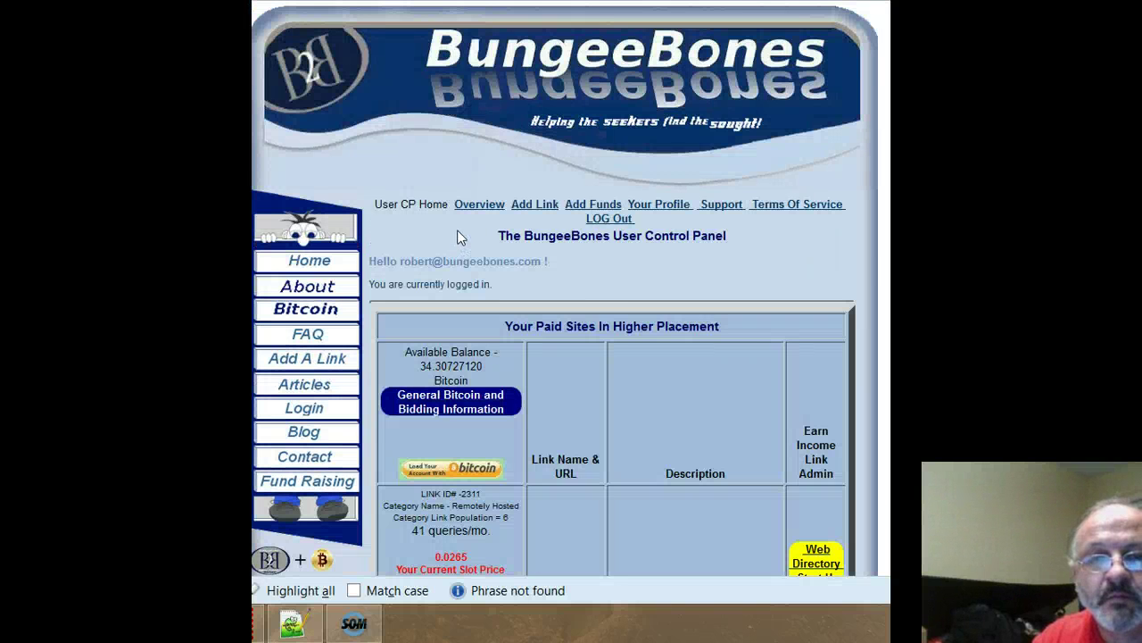
# - Review the slot prices and link counts of the paid Bungeebones for Mobiles & Cell Phones and Directory Lists and Resources links
pyautogui.scroll(-10, 458, 236)
pyautogui.click(482, 186)
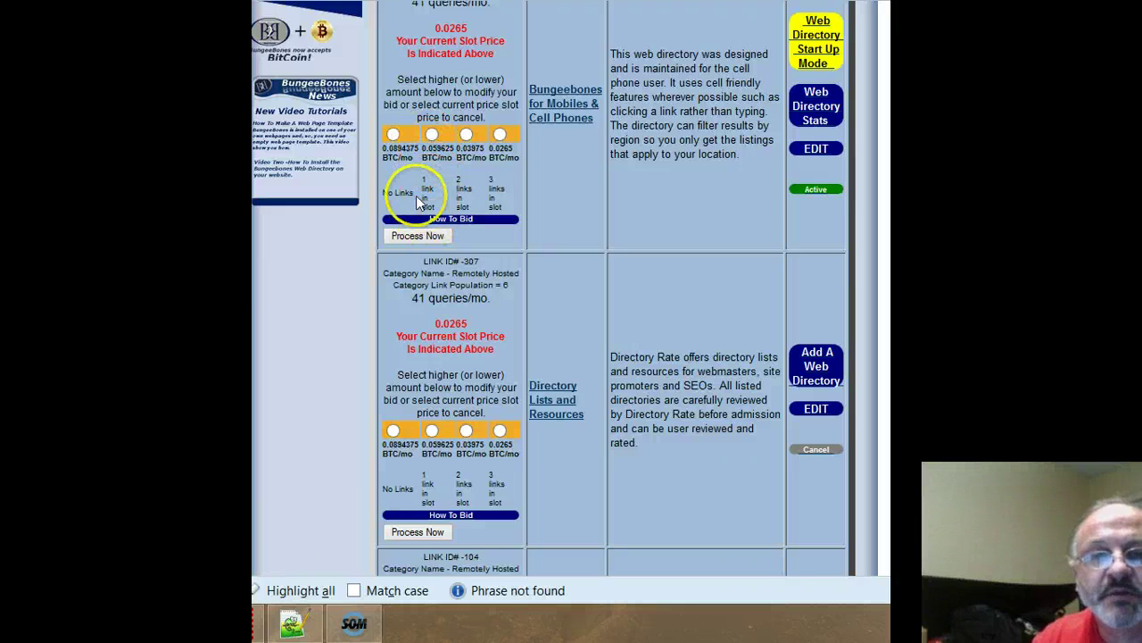
pyautogui.scroll(3, 384, 165)
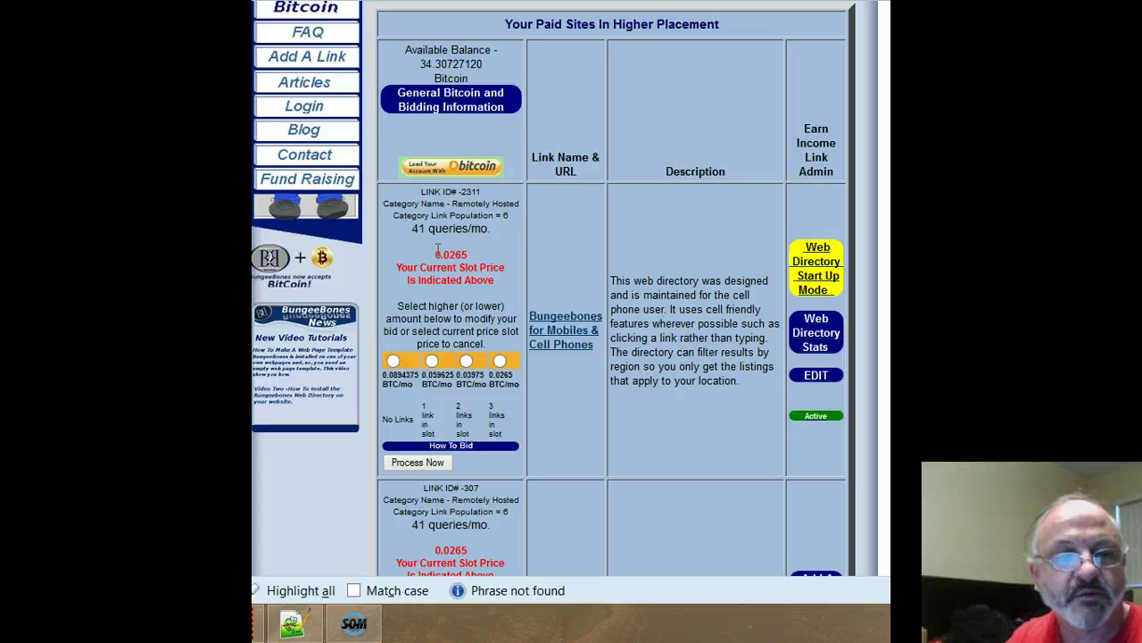
pyautogui.scroll(-18, 419, 243)
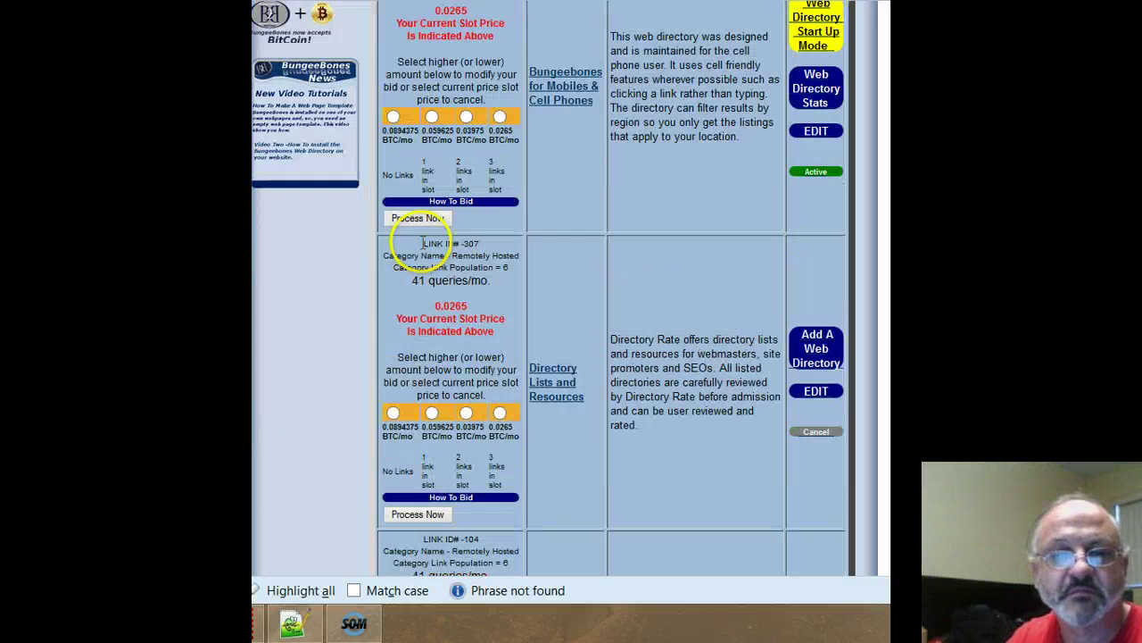